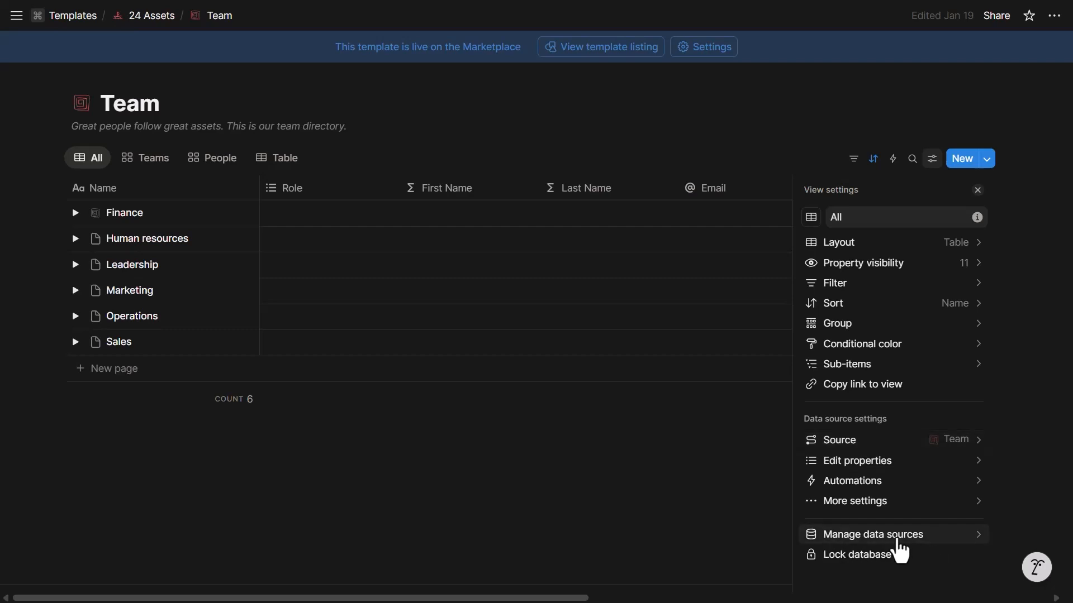
Show the Team database's data sources list, which holds only the Team source
click(898, 536)
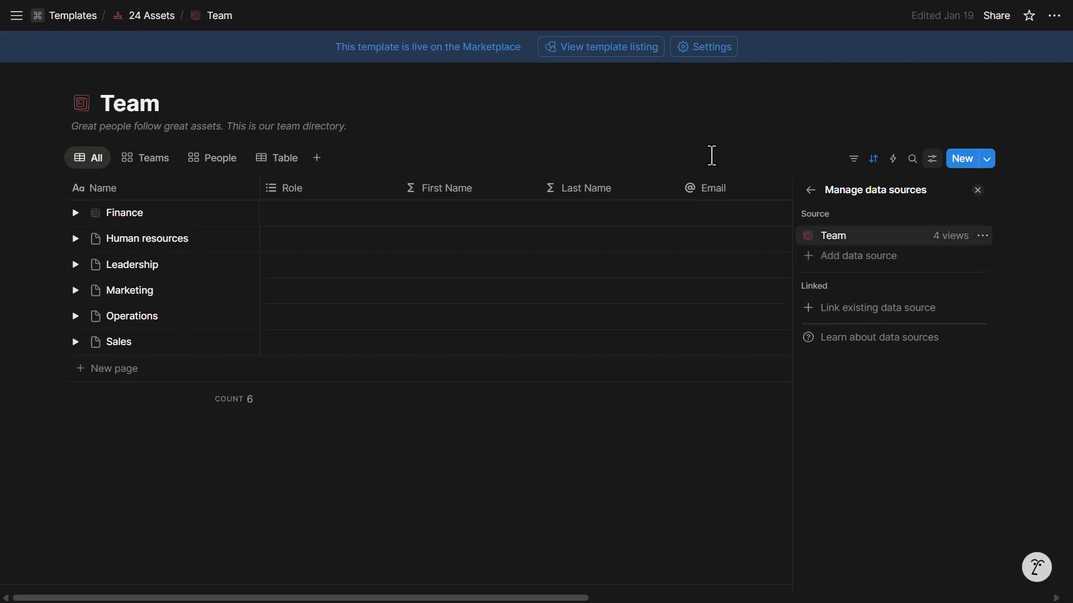
Close the Team data sources panel and go to the PT Database page
click(711, 156)
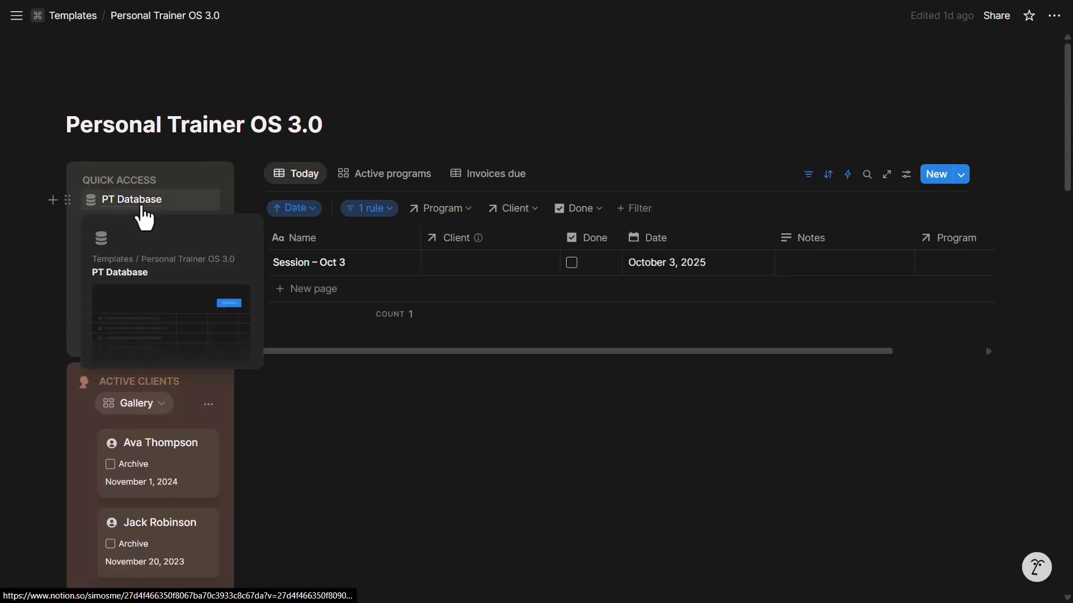
click(143, 208)
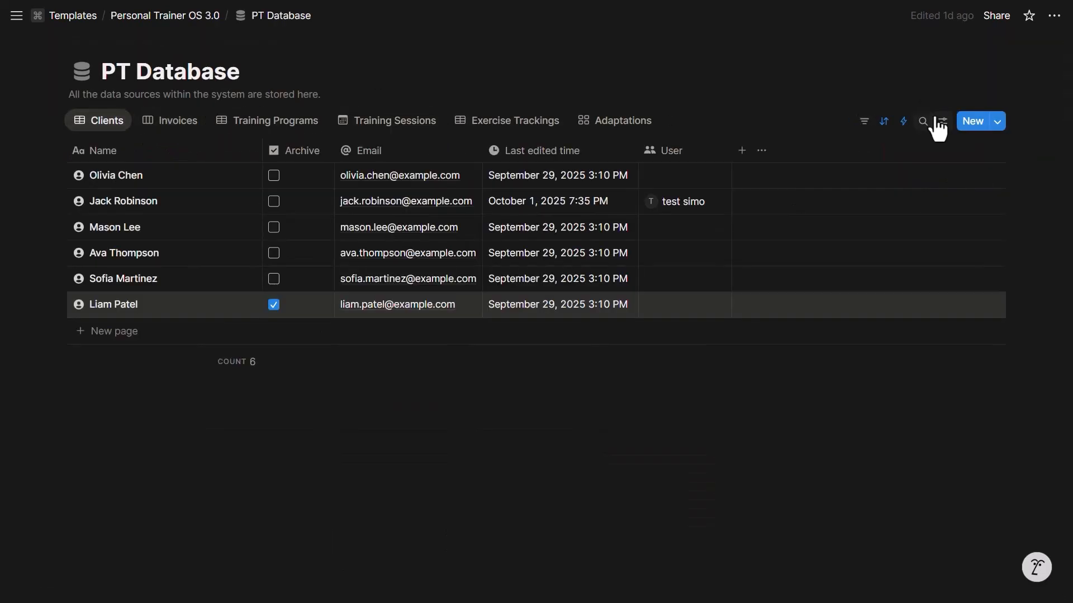
click(932, 121)
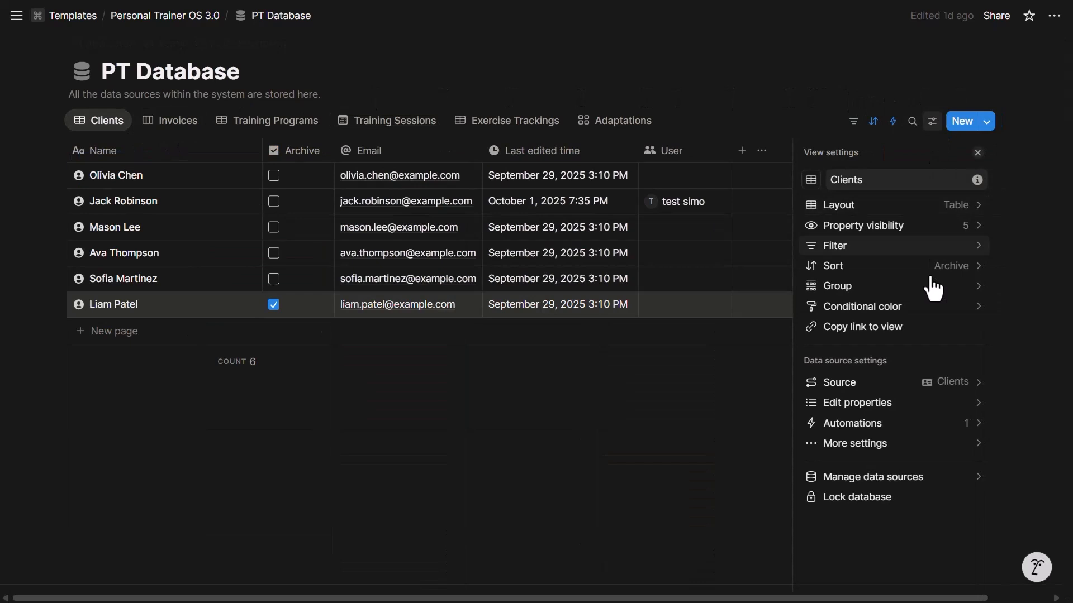
click(900, 477)
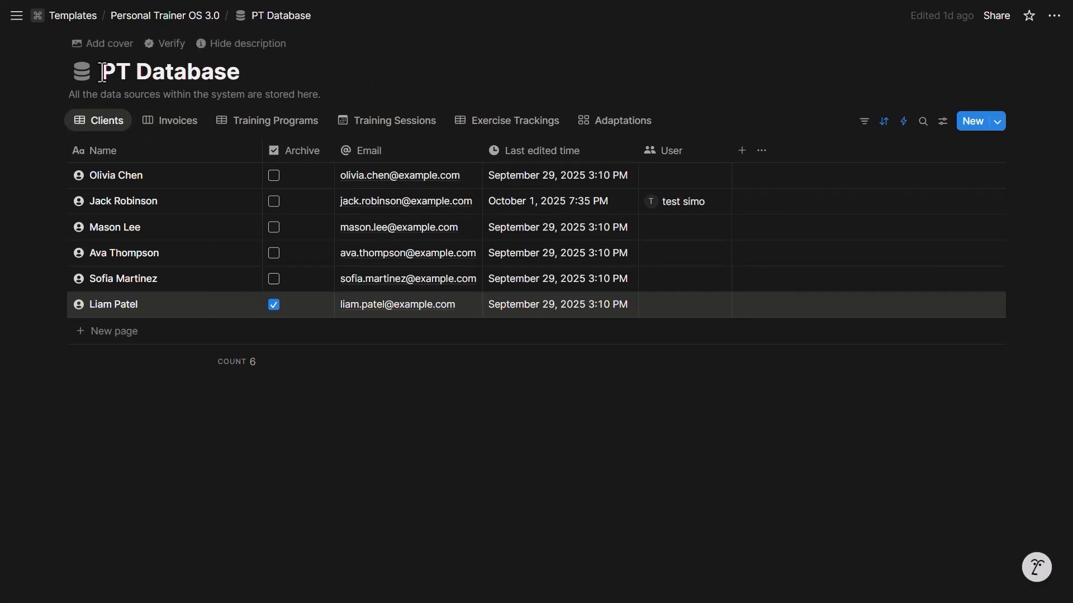
drag(102, 72, 240, 72)
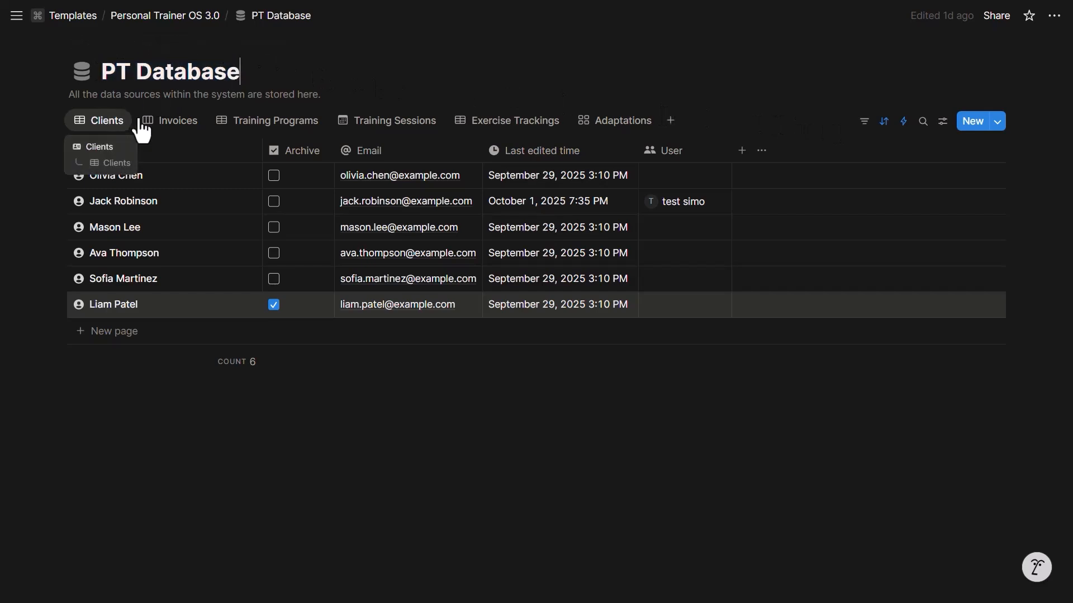
click(171, 120)
click(270, 123)
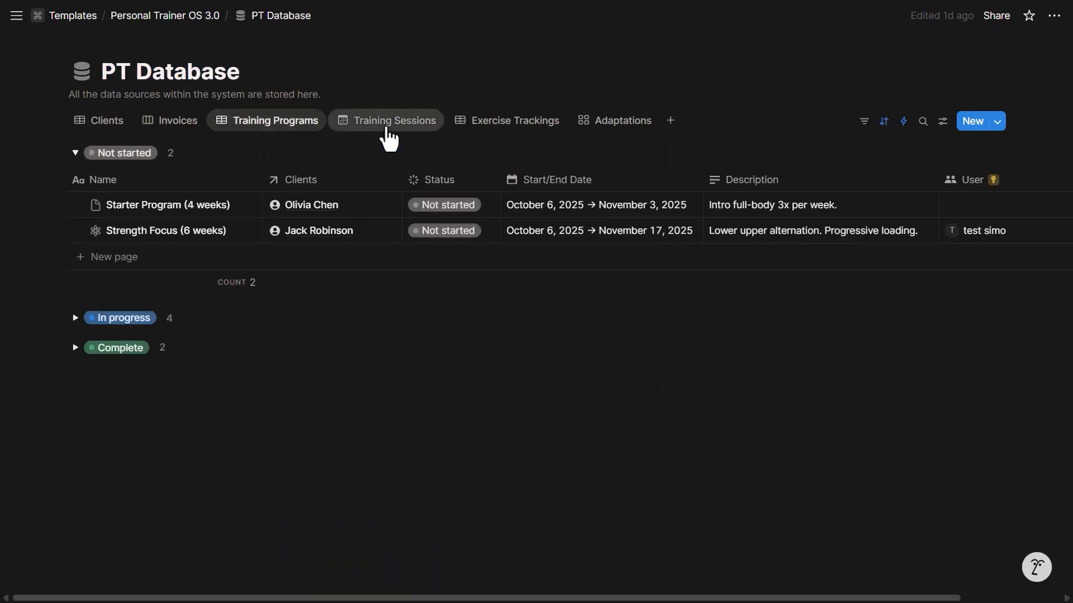
click(388, 125)
click(96, 128)
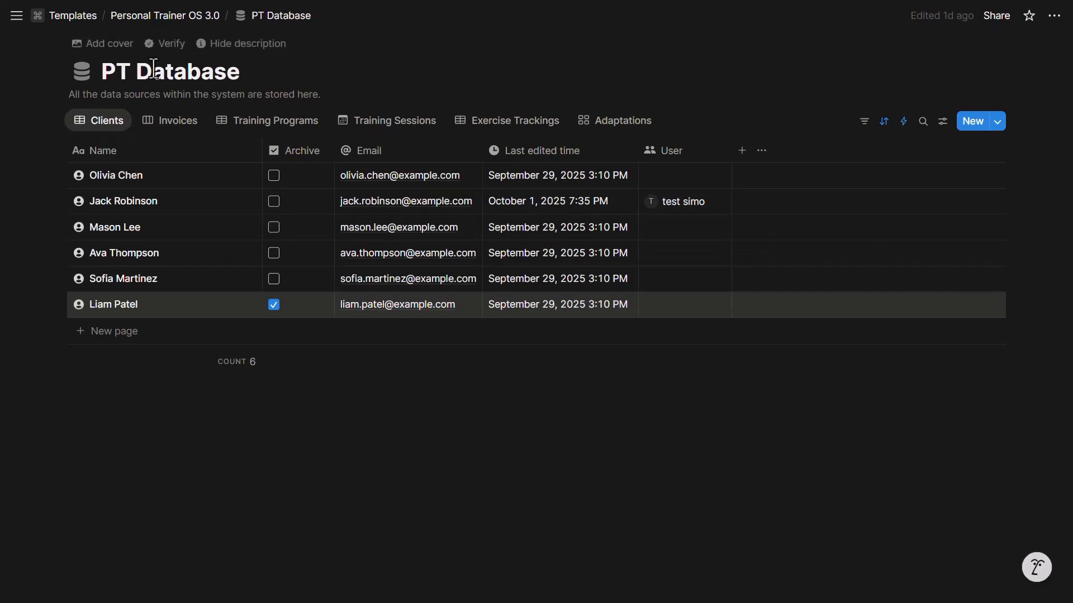
drag(104, 72, 240, 71)
click(239, 74)
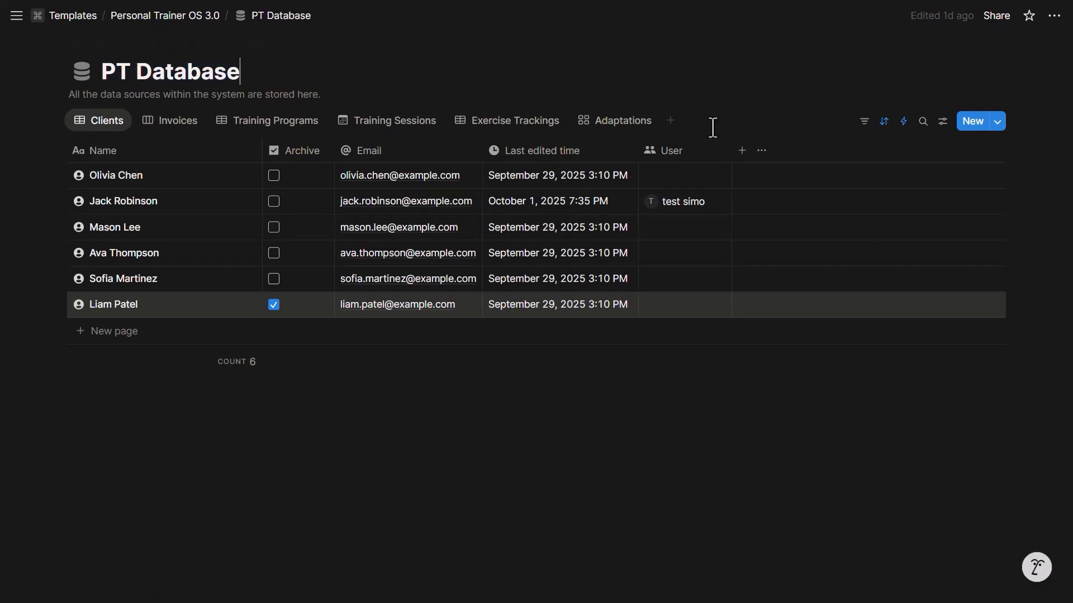
click(672, 122)
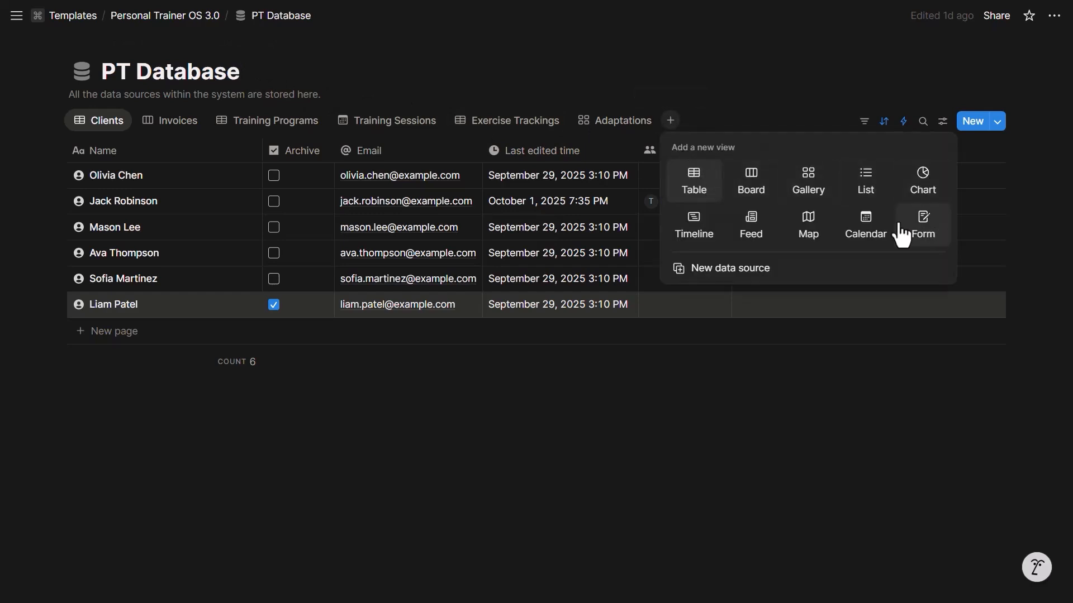
click(694, 181)
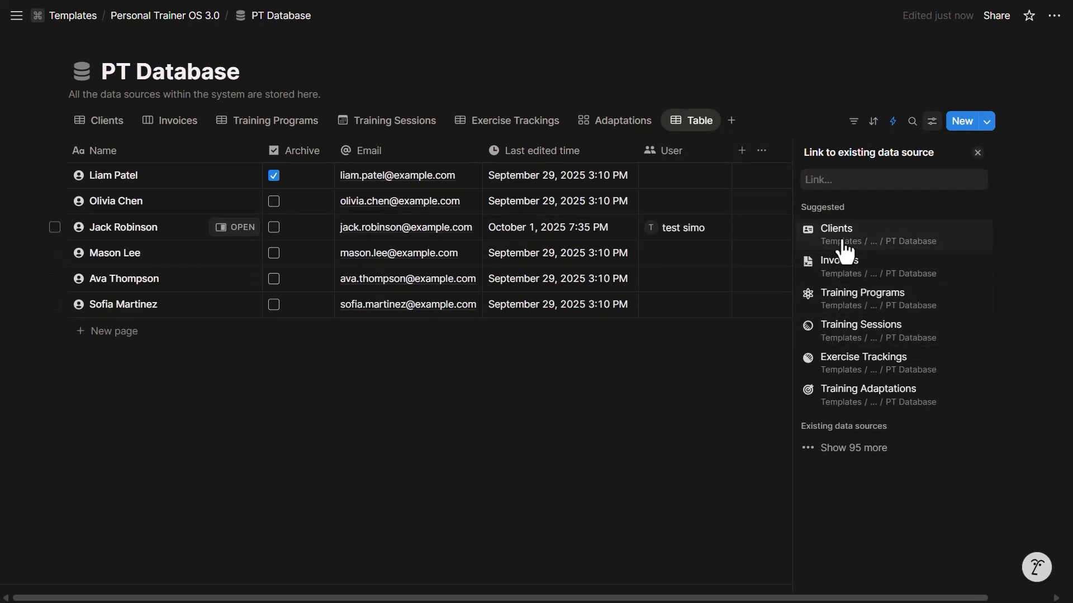
click(841, 240)
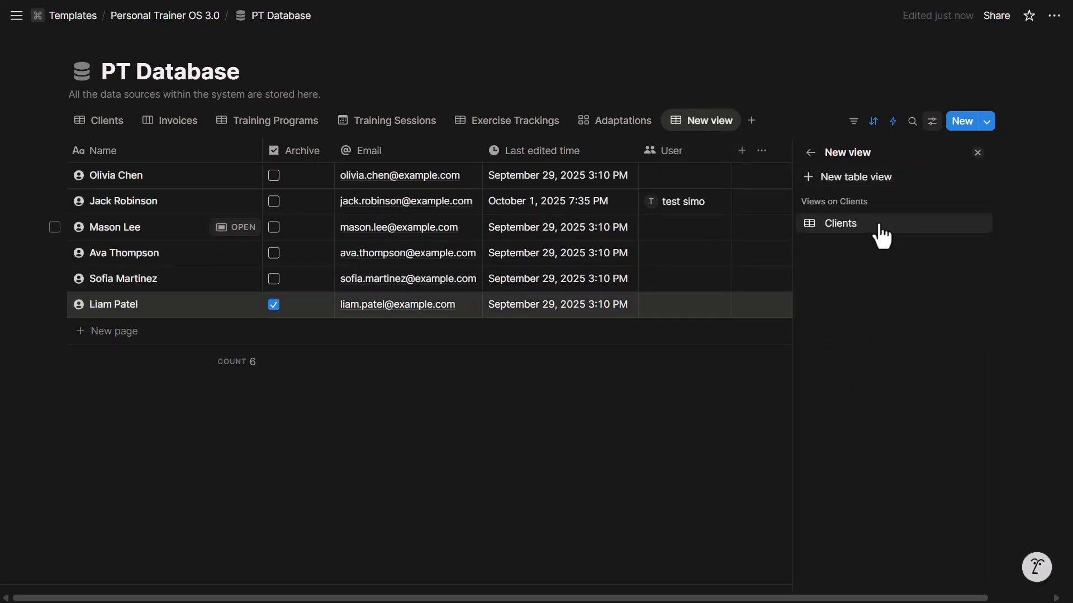
click(860, 226)
click(927, 127)
click(942, 122)
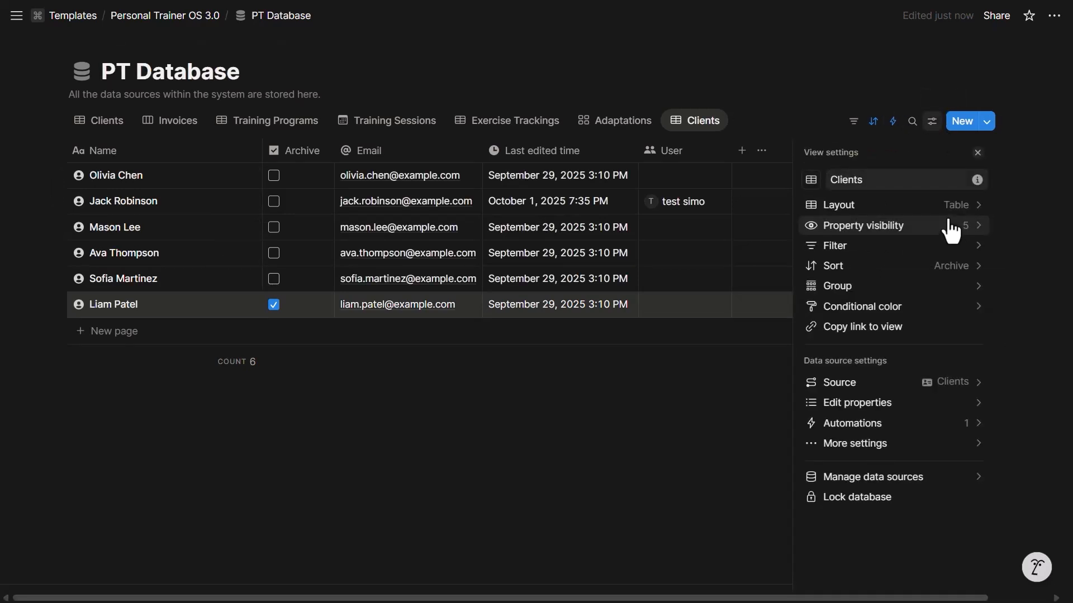
click(910, 479)
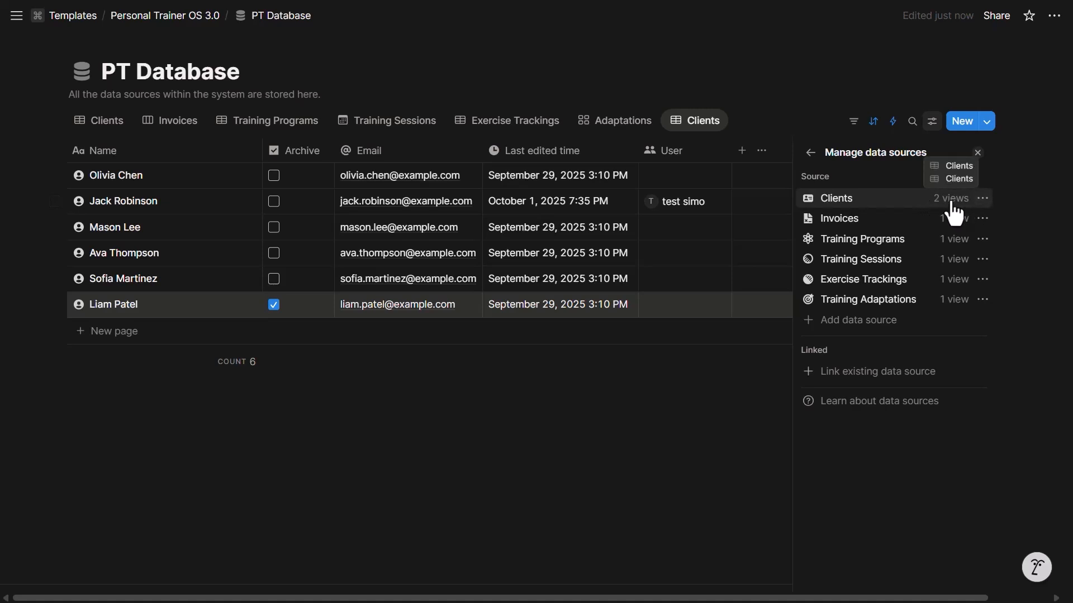
click(982, 199)
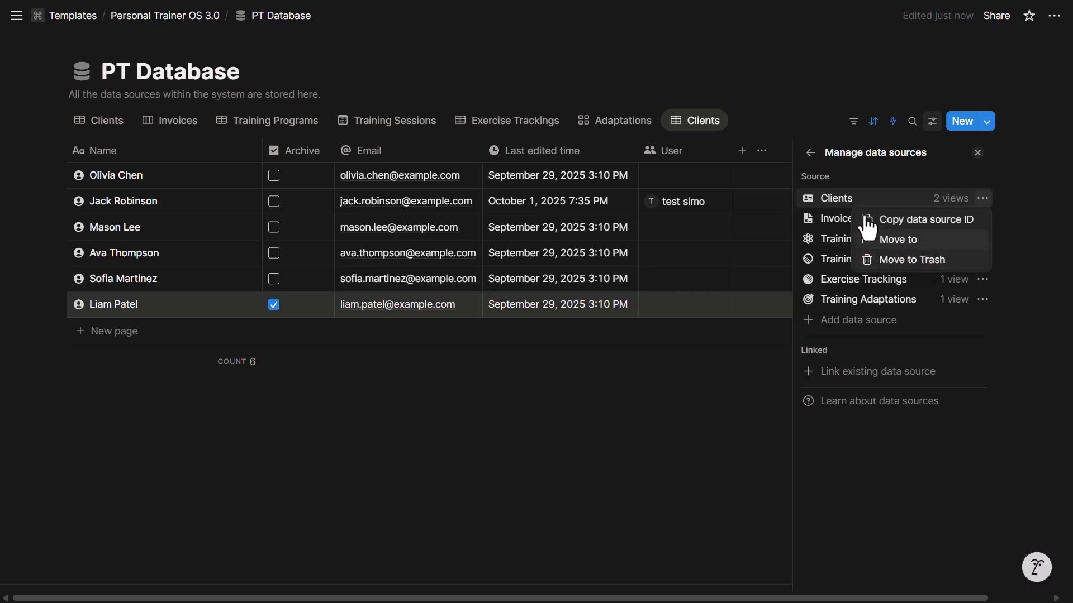
click(706, 142)
click(696, 124)
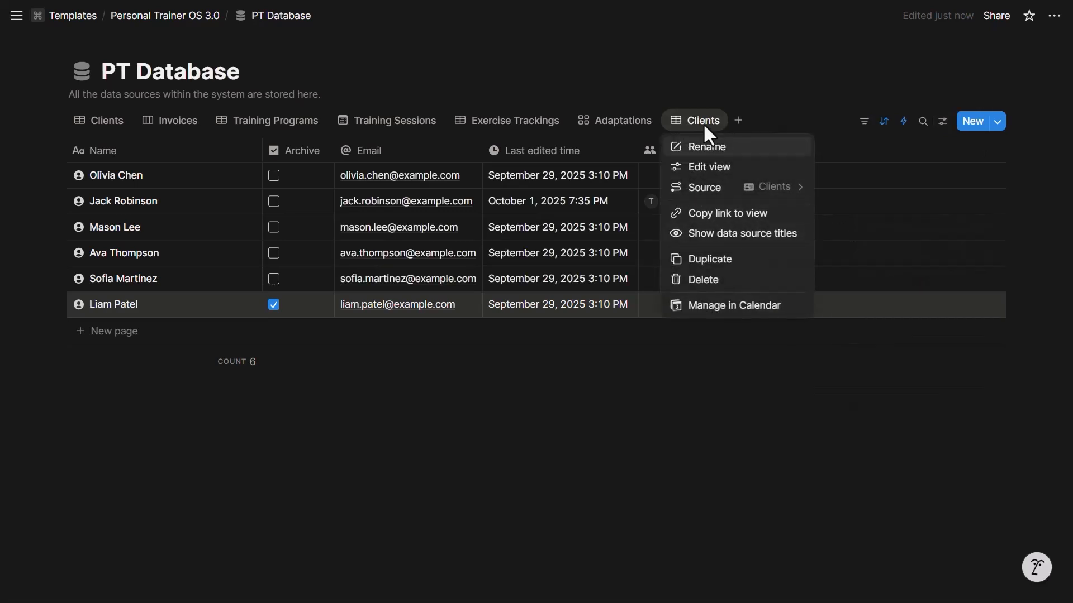
click(704, 280)
key(Return)
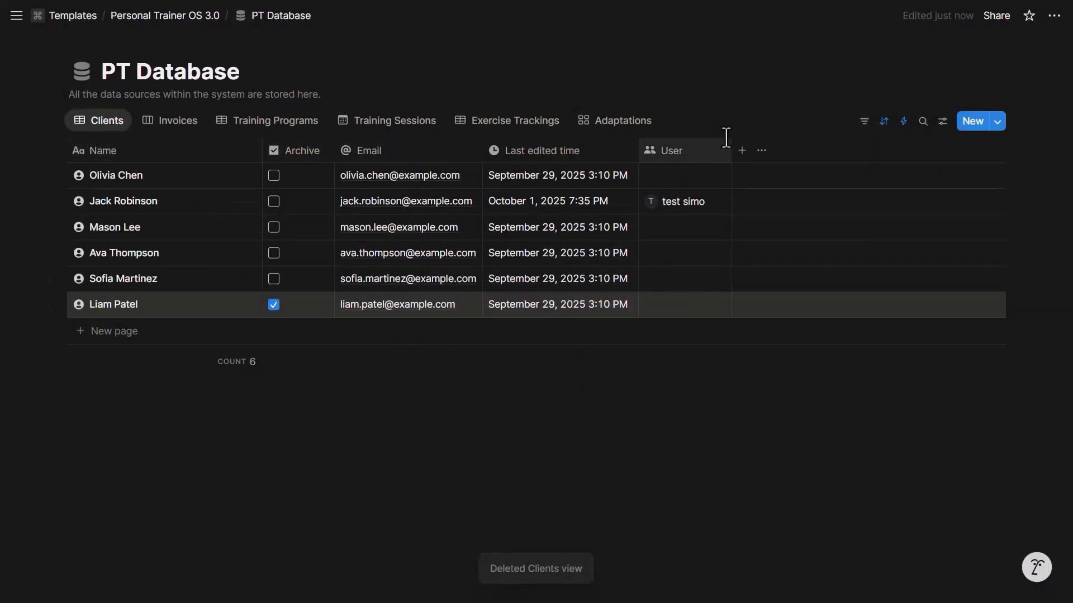
Review PT Database sharing: page-level access rules can target the Clients source, without adding a rule
click(104, 125)
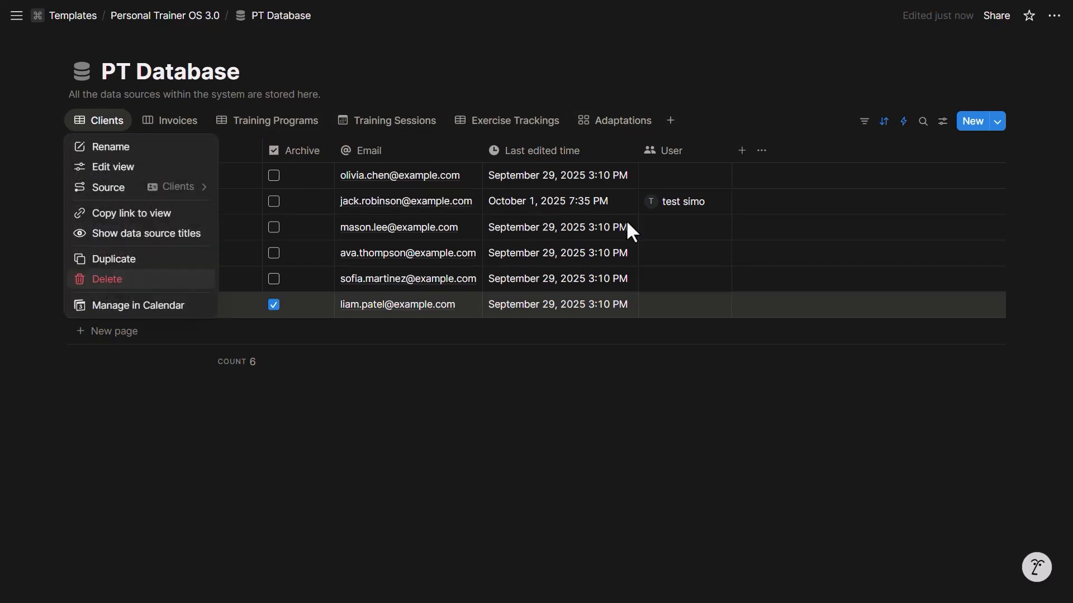
click(762, 114)
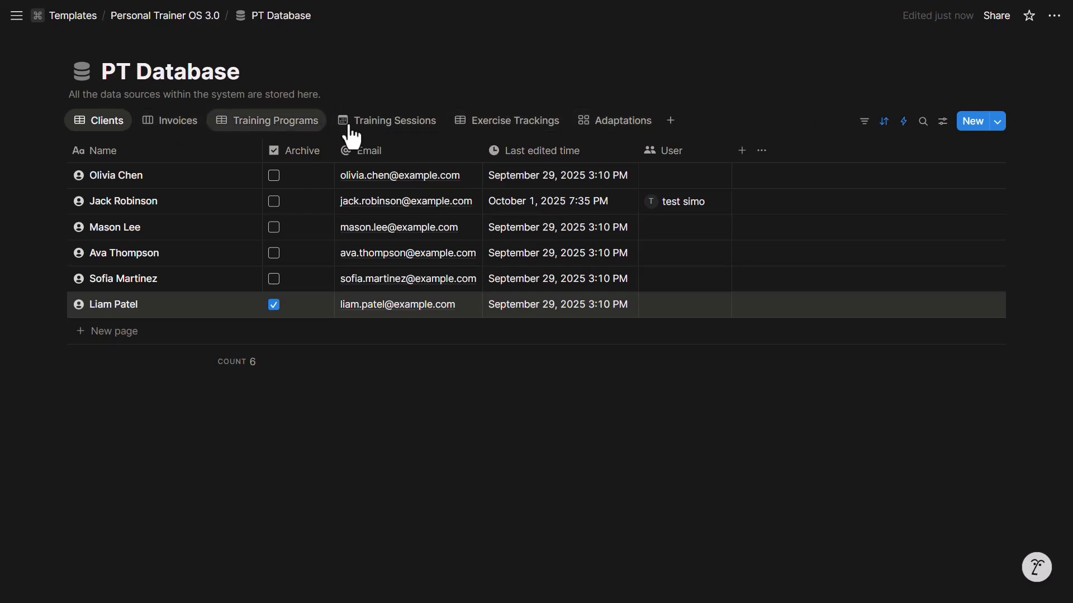
click(990, 16)
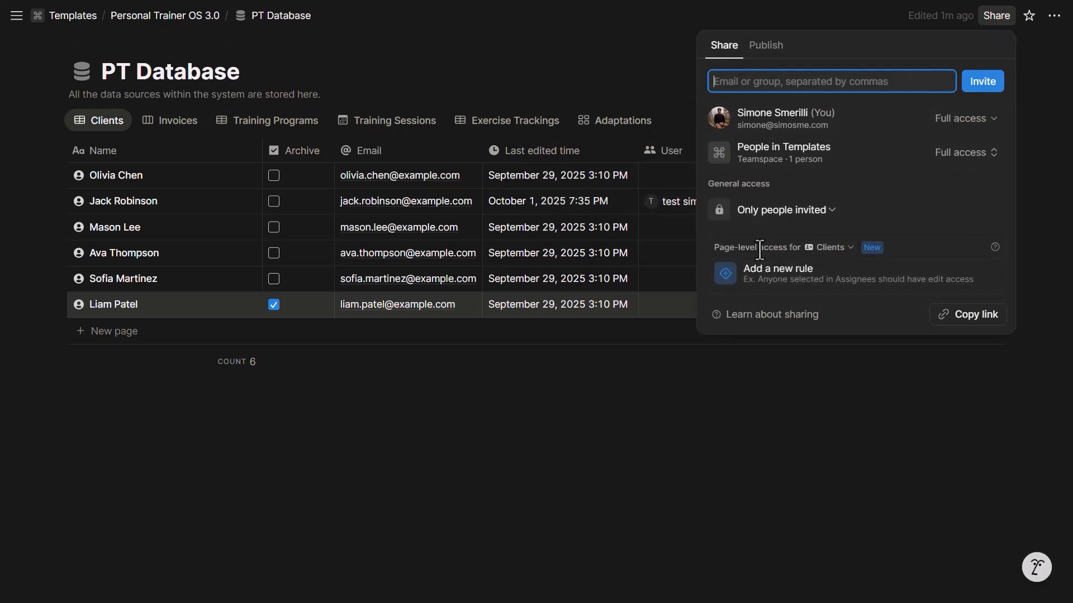
click(823, 248)
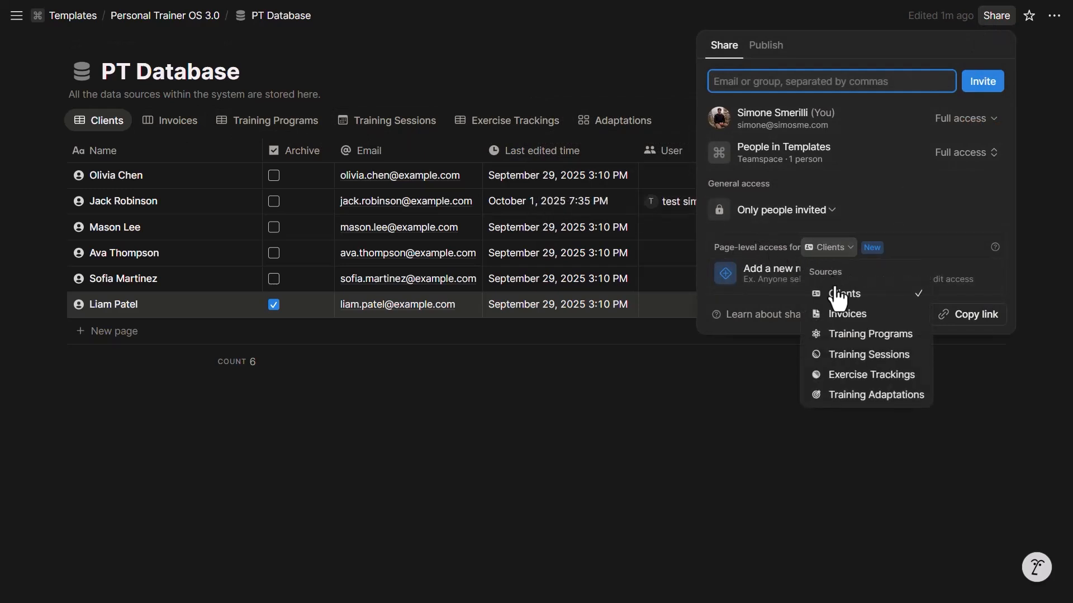
click(764, 280)
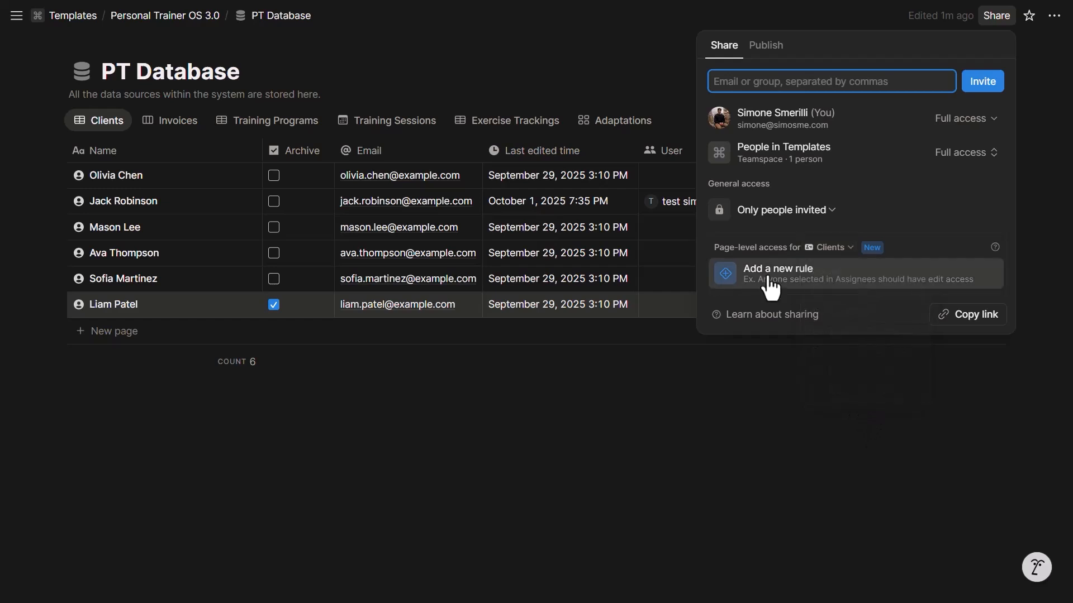
click(770, 282)
click(810, 279)
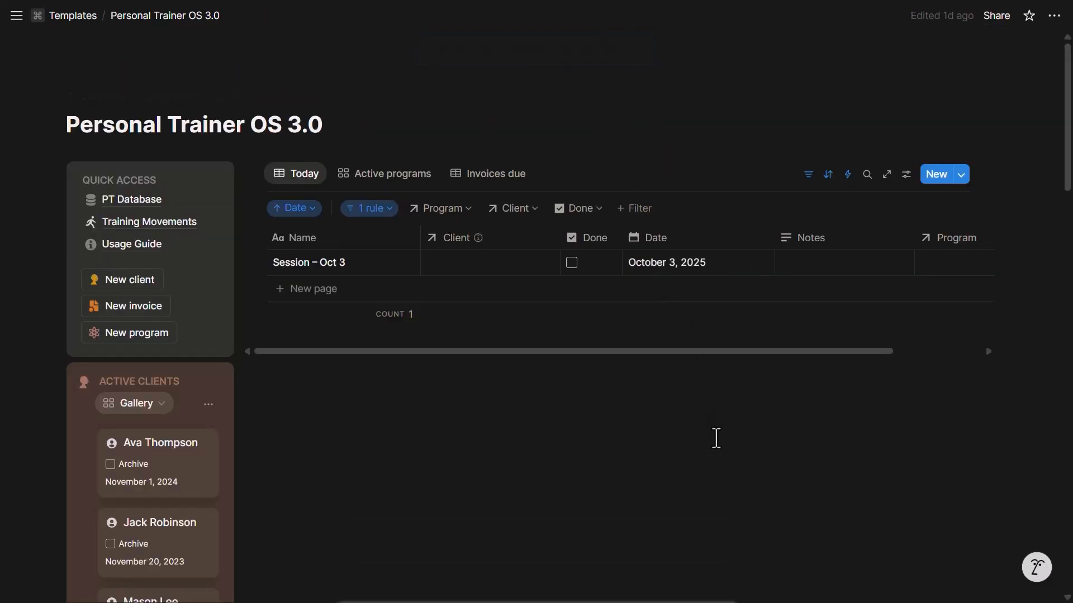
Insert a /linked view of the Clients data source below the Today table, laid out as a gallery
scroll(713, 438, down, 1)
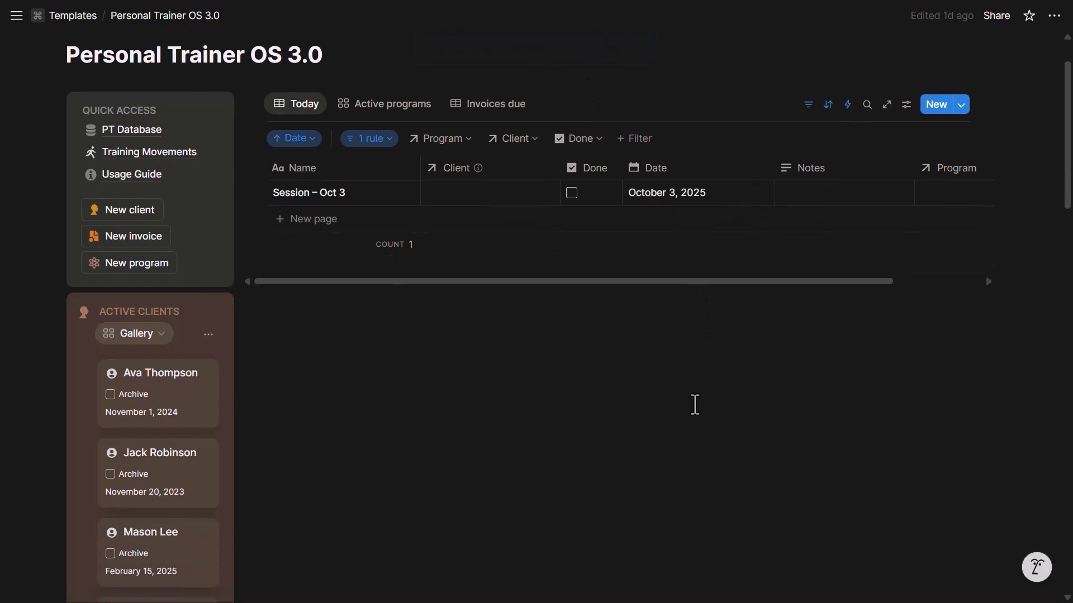
click(696, 405)
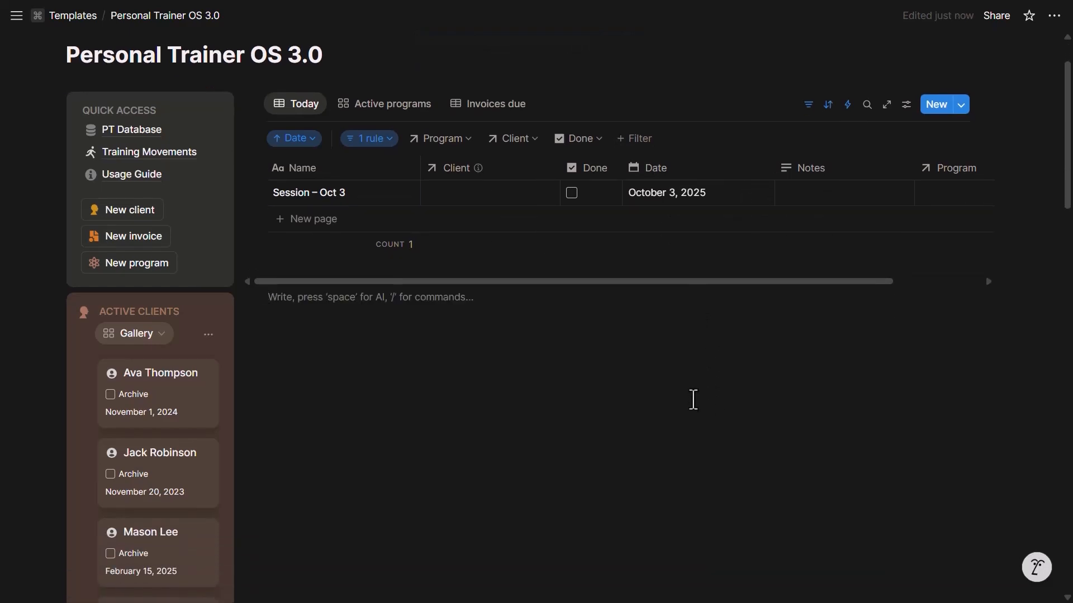
text(/linked)
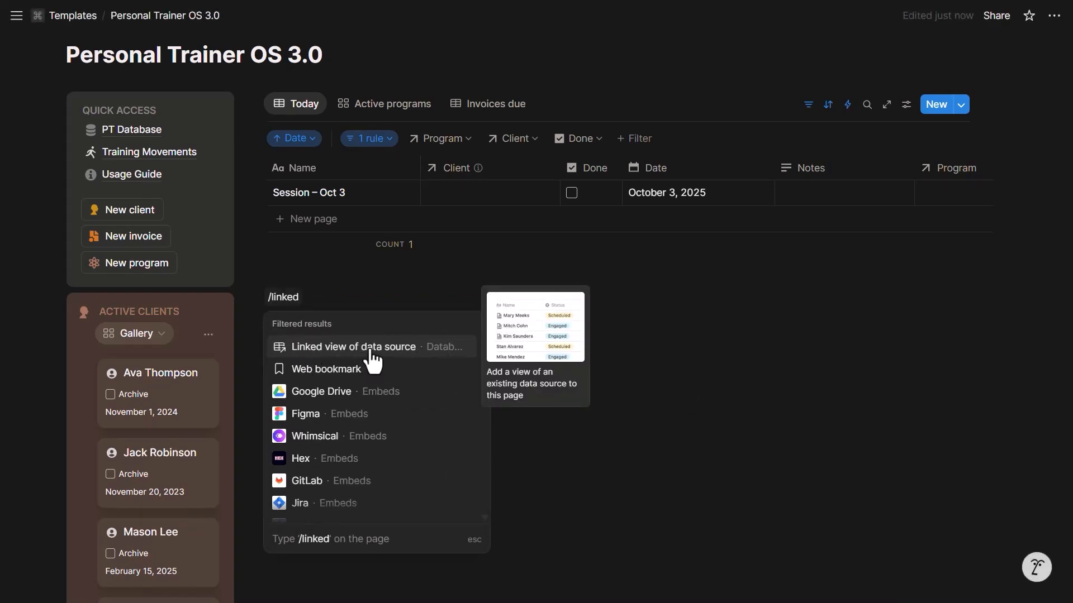
click(370, 349)
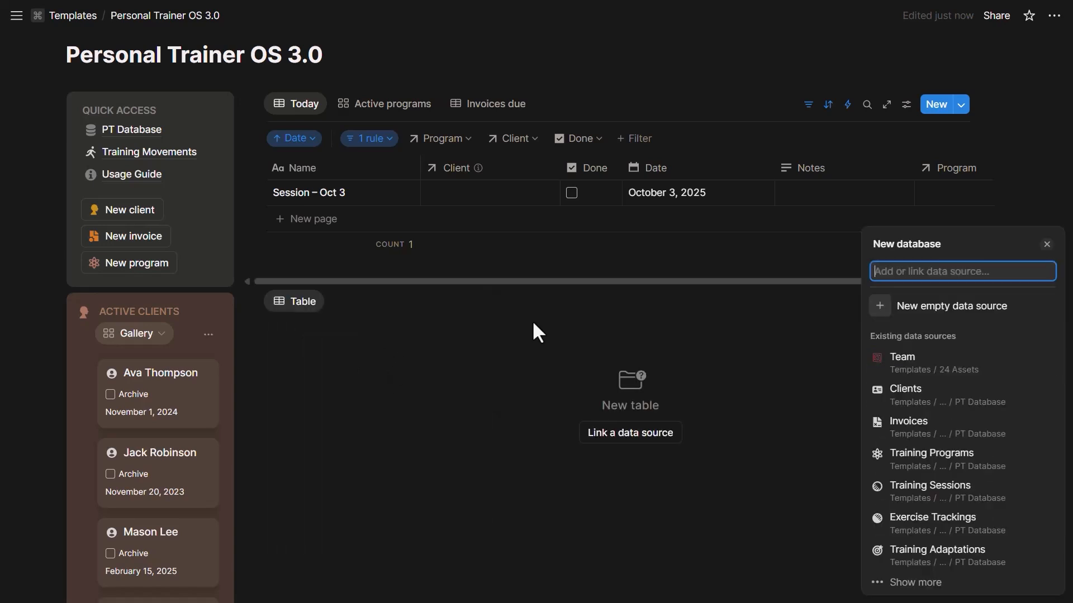
click(938, 411)
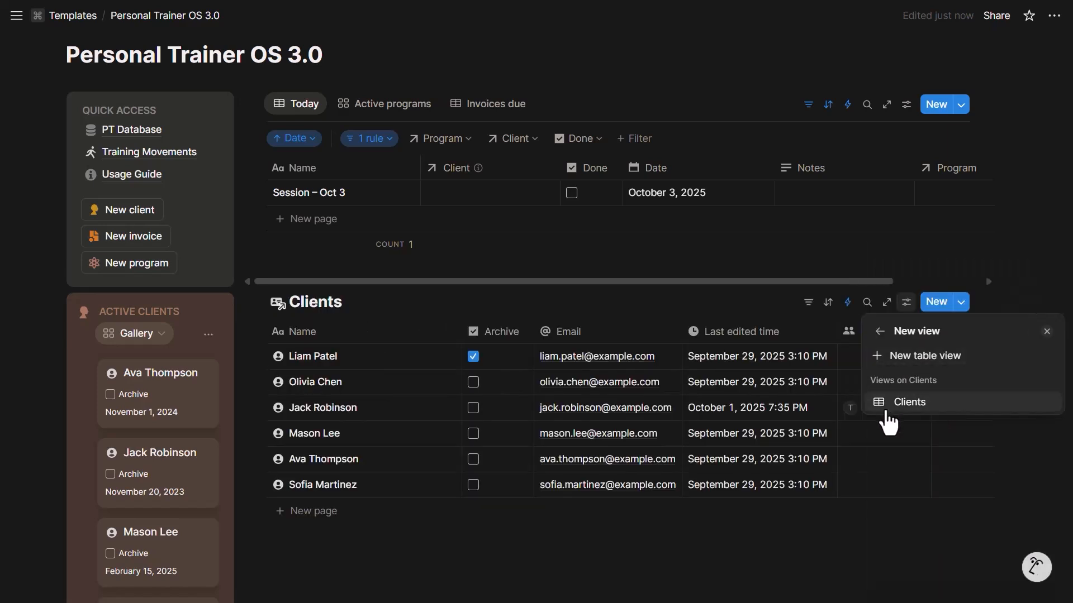
click(918, 356)
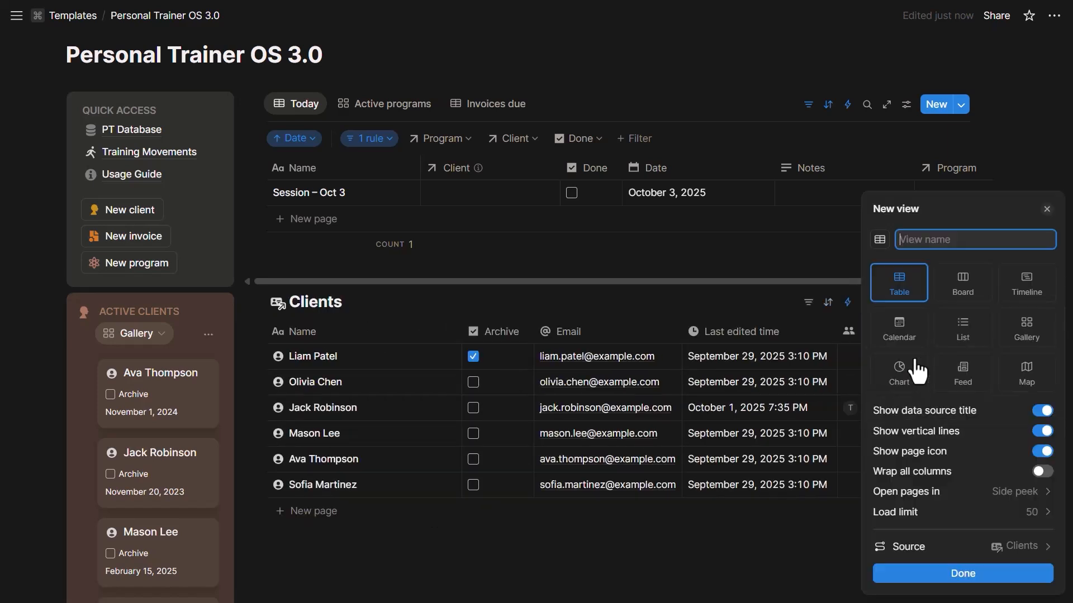
click(1023, 296)
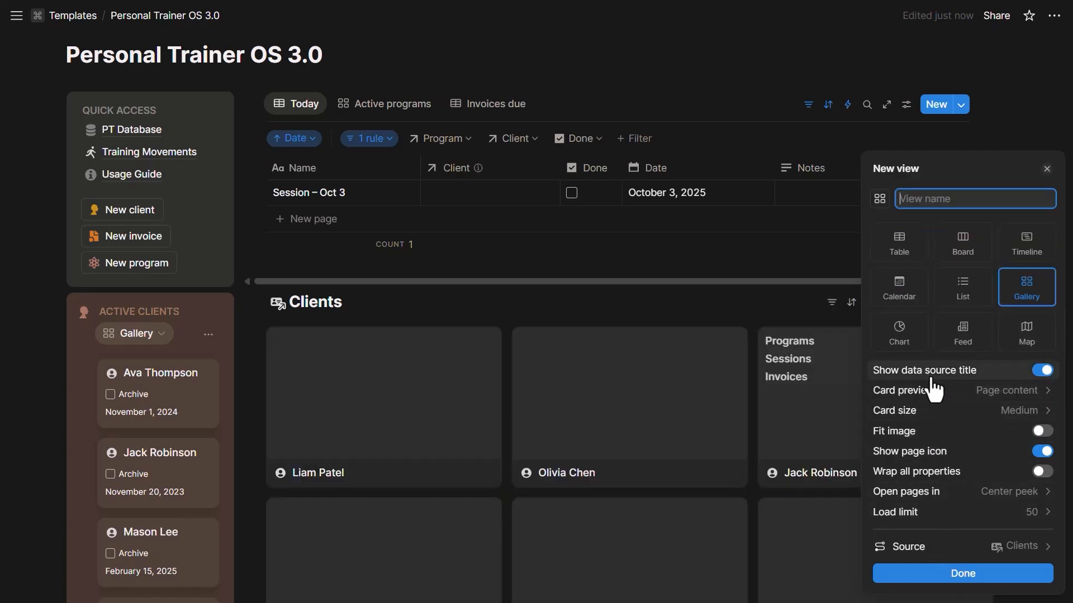
click(958, 574)
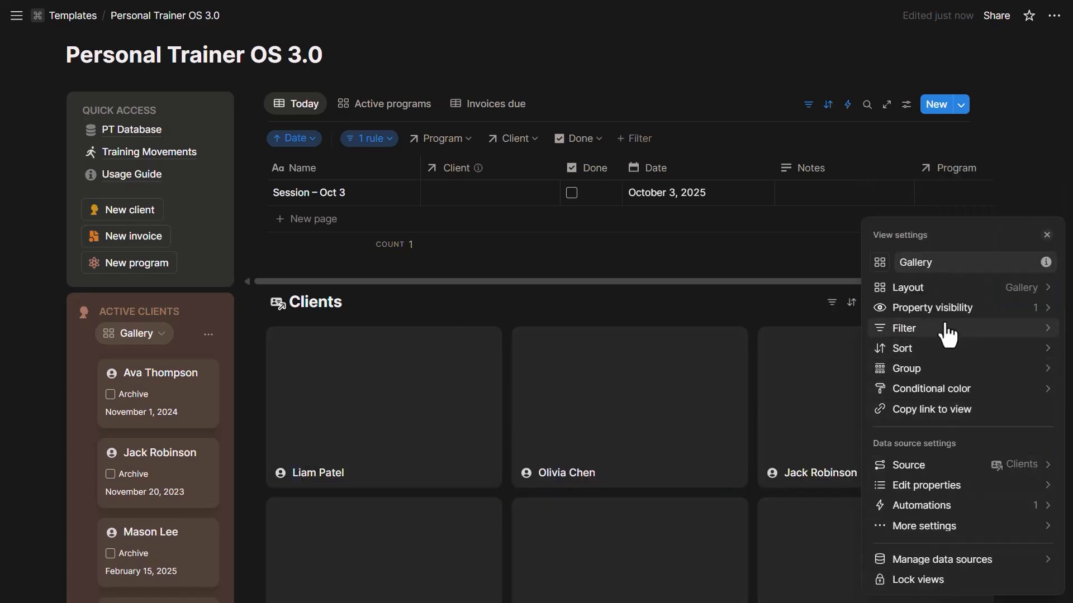
click(682, 321)
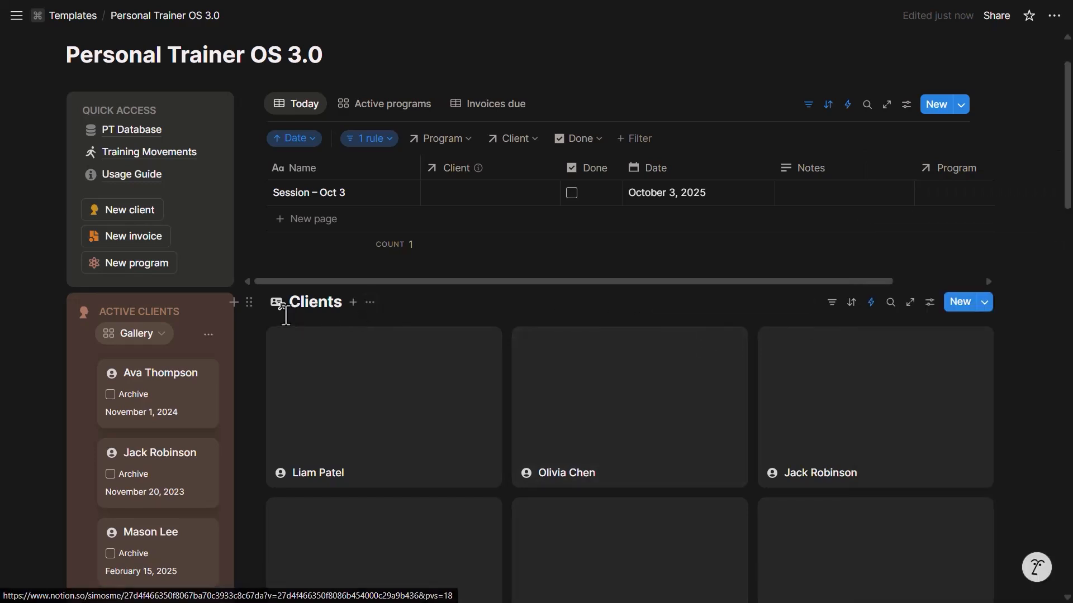
Hide the Clients block title and rename the gallery view to 'Client gallery'
click(370, 302)
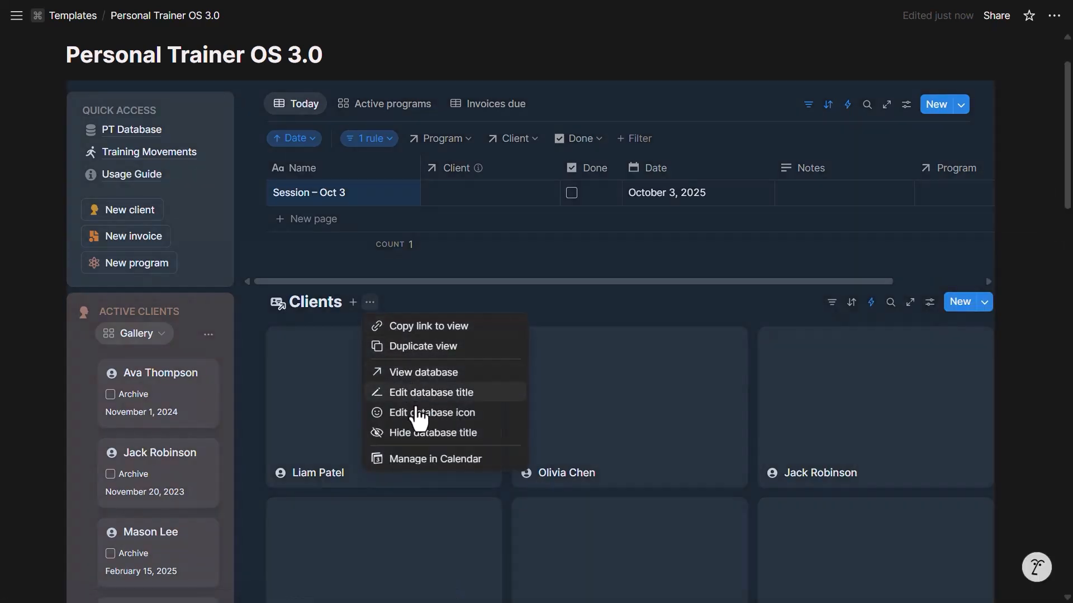
click(425, 432)
click(305, 308)
click(313, 330)
double_click(908, 259)
text(Client gallery)
click(733, 300)
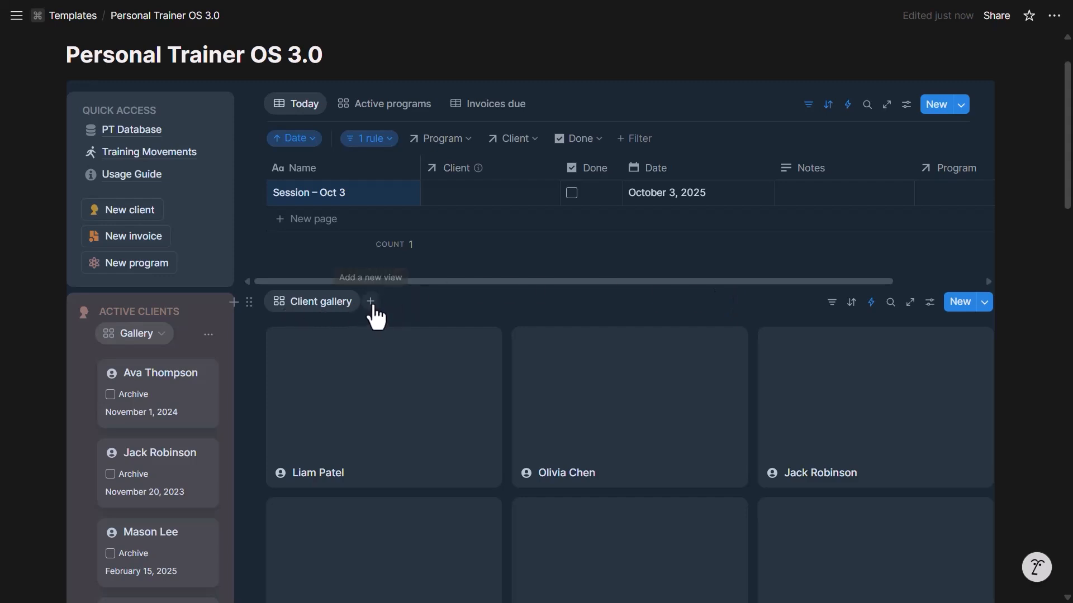
Add a Training Sessions table view to the block, then delete that view again
click(370, 302)
click(394, 363)
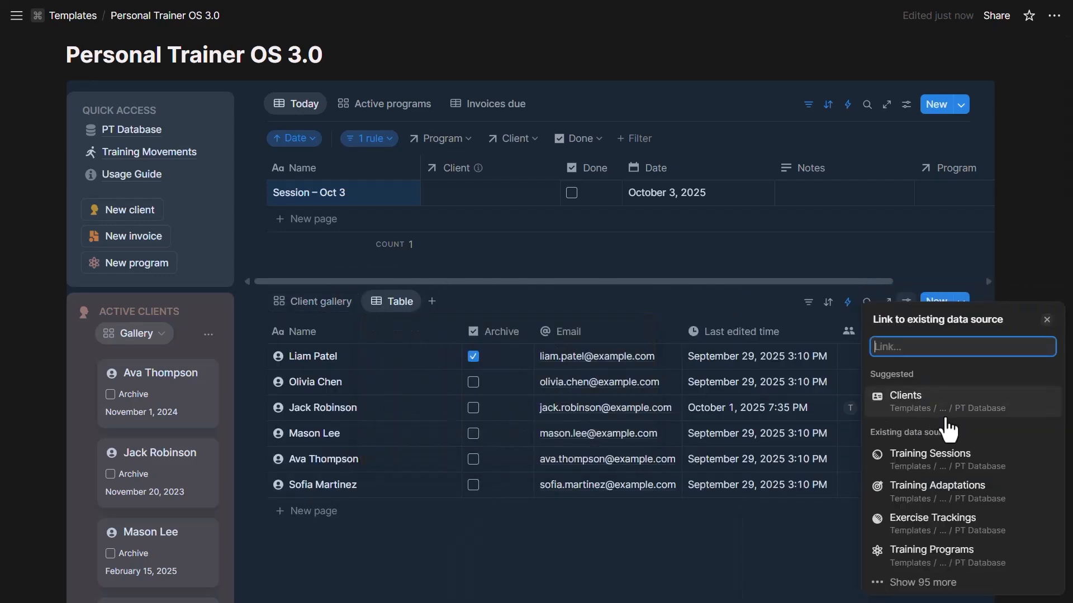
click(944, 455)
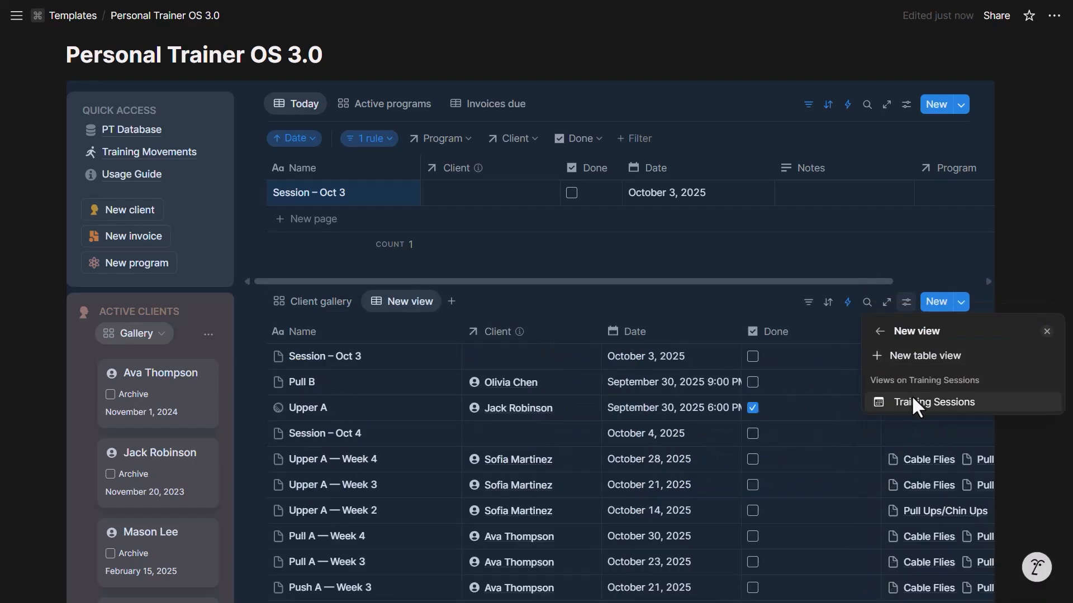
click(916, 413)
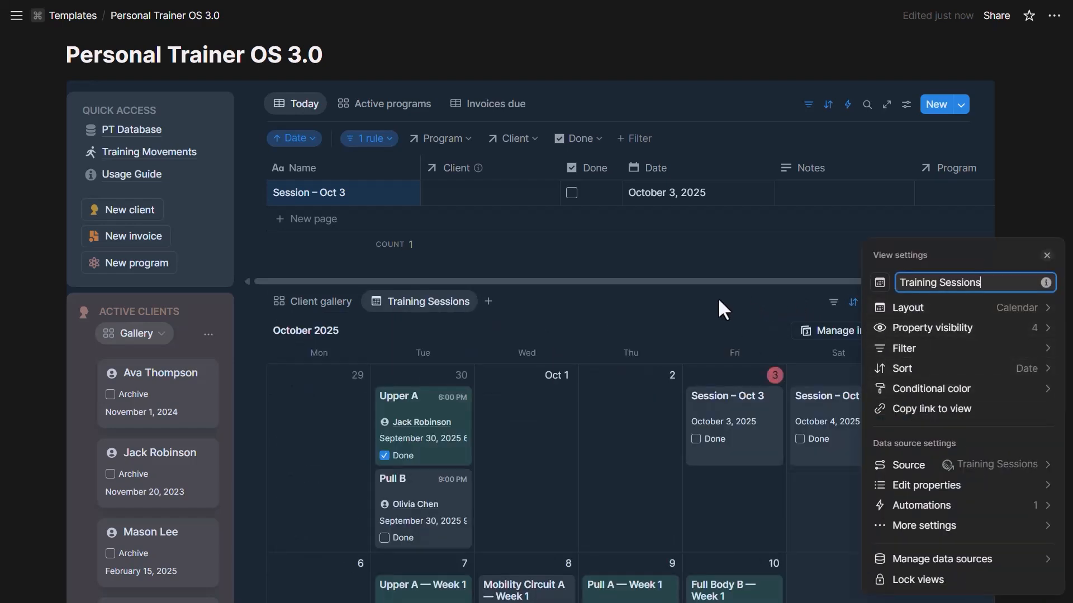
click(736, 306)
click(749, 313)
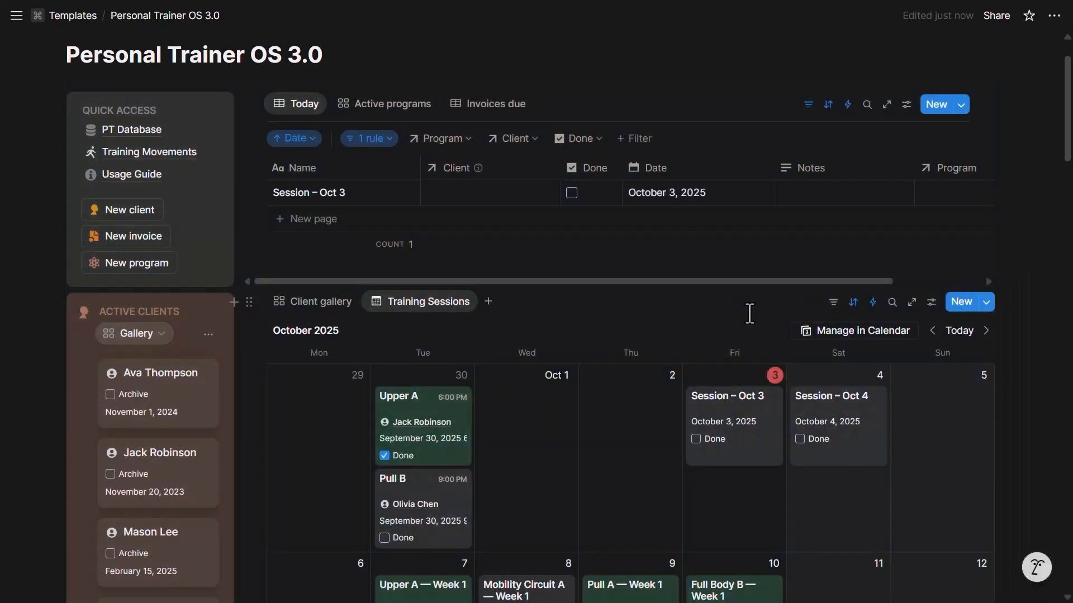
click(406, 304)
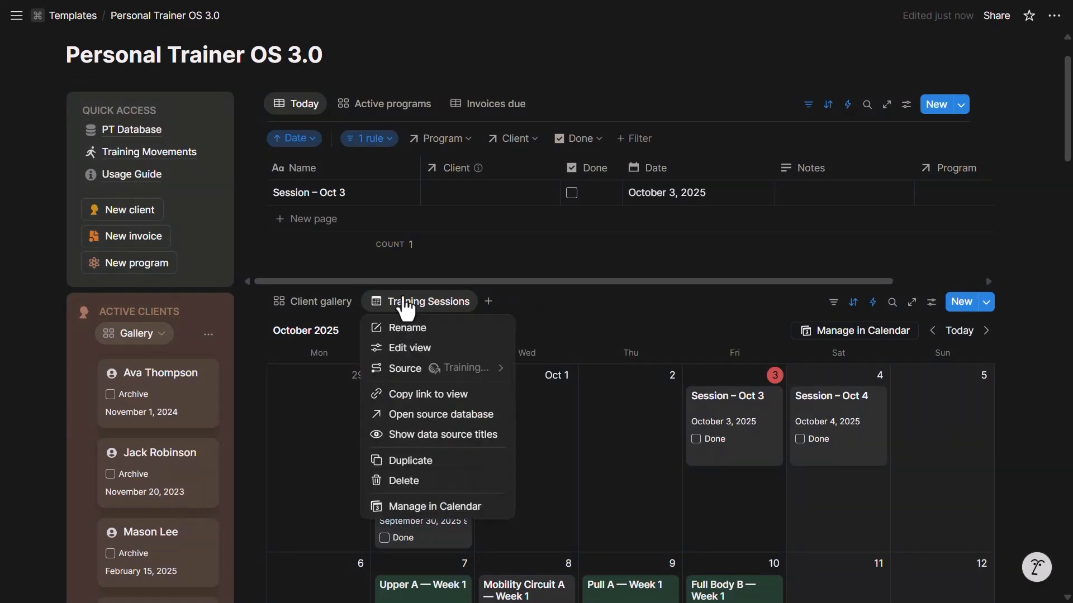
click(495, 480)
click(603, 304)
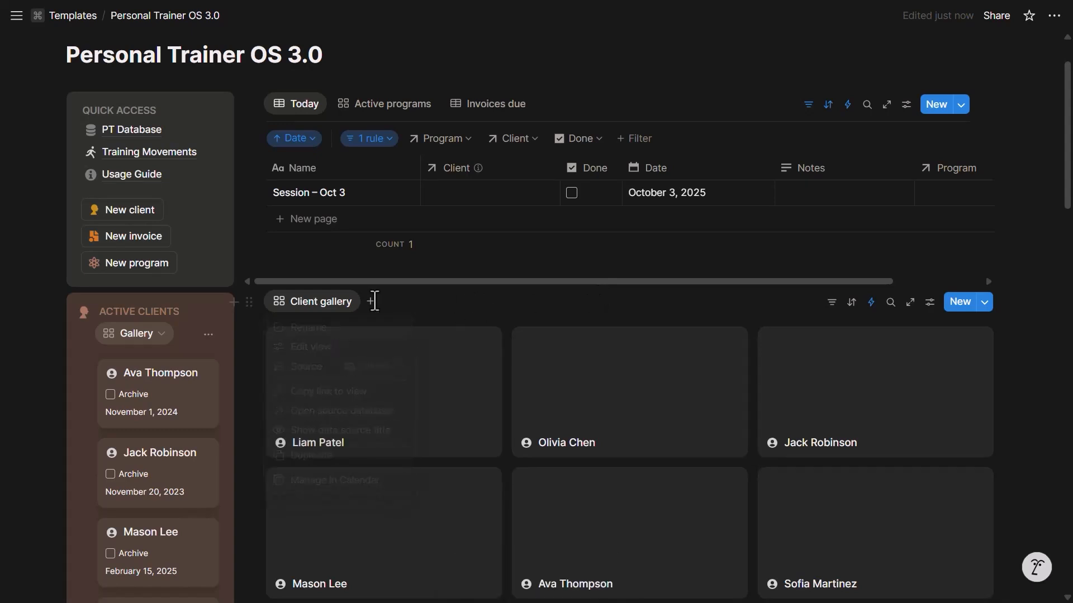
Peek at the Clients source database, return to the dashboard, and delete the Client gallery block
click(322, 302)
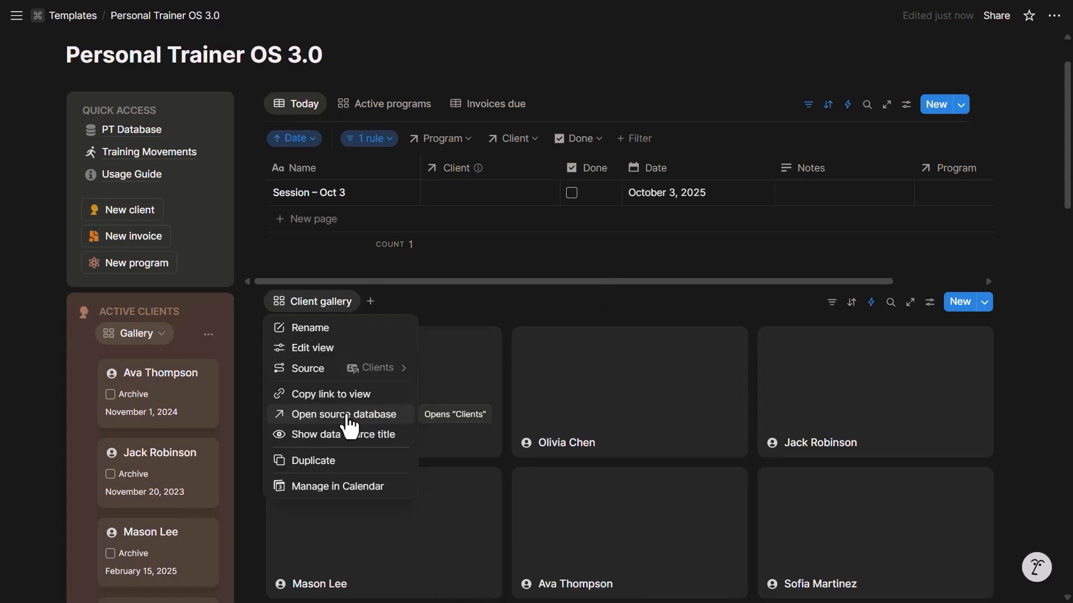
click(304, 418)
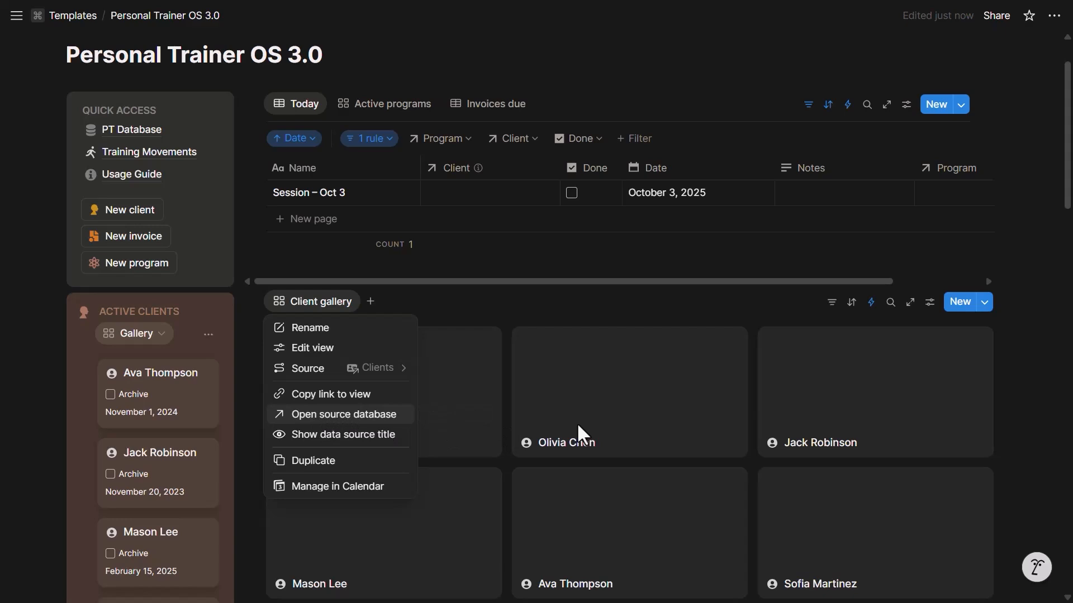
click(165, 15)
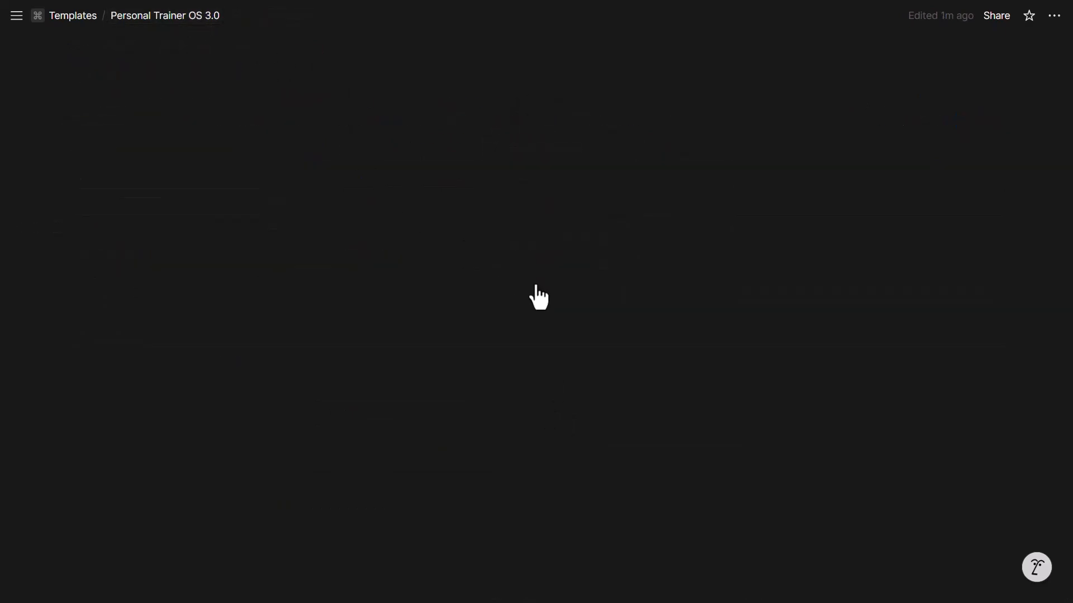
click(288, 310)
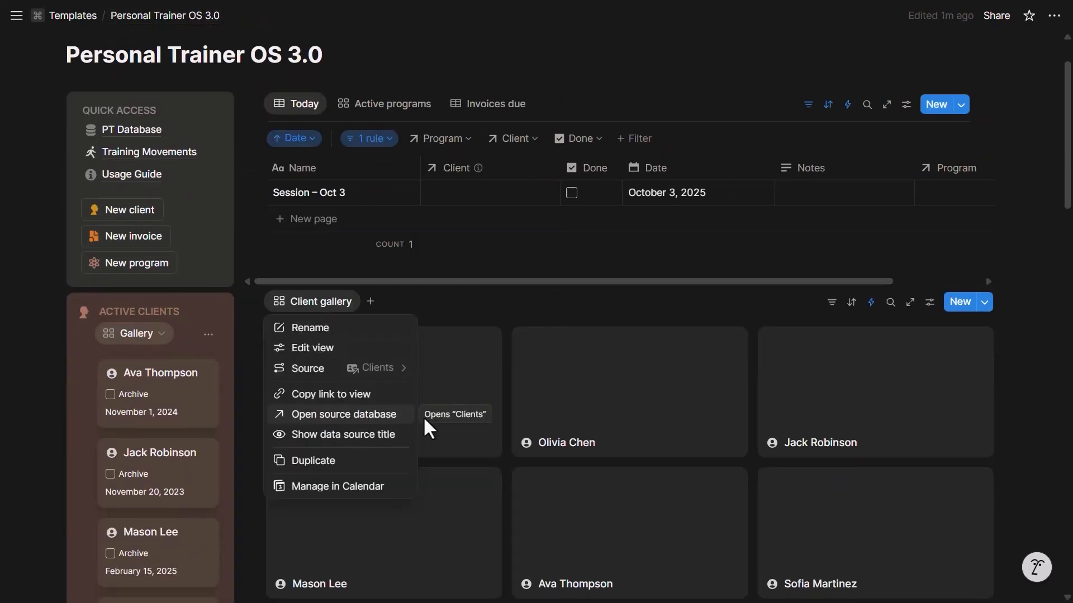
click(258, 301)
click(249, 303)
click(203, 426)
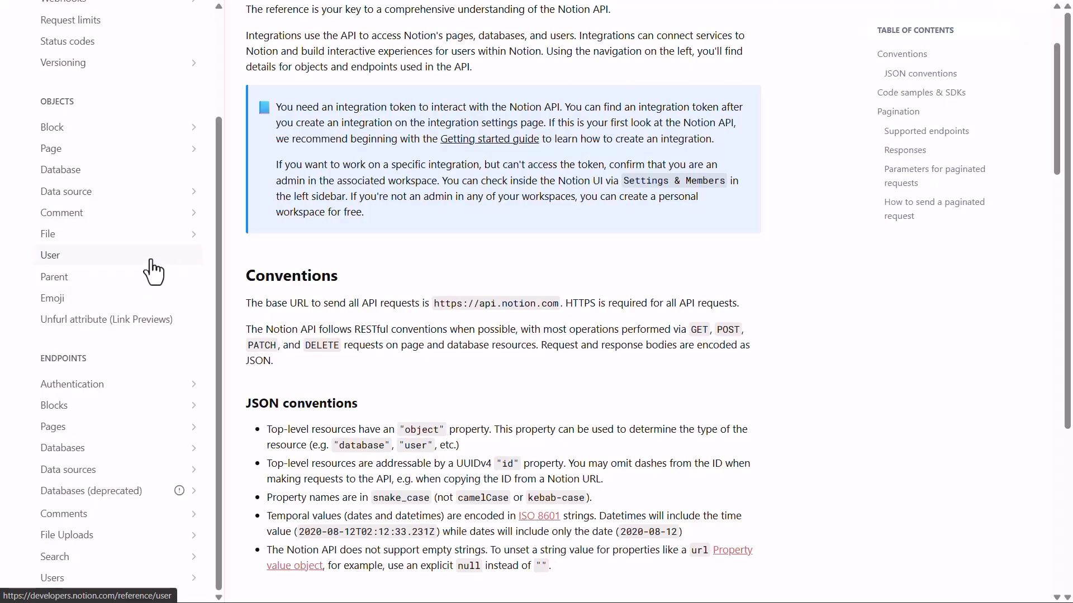
Read the Create a database reference, including its description and the request's parent field
scroll(150, 272, down, 1)
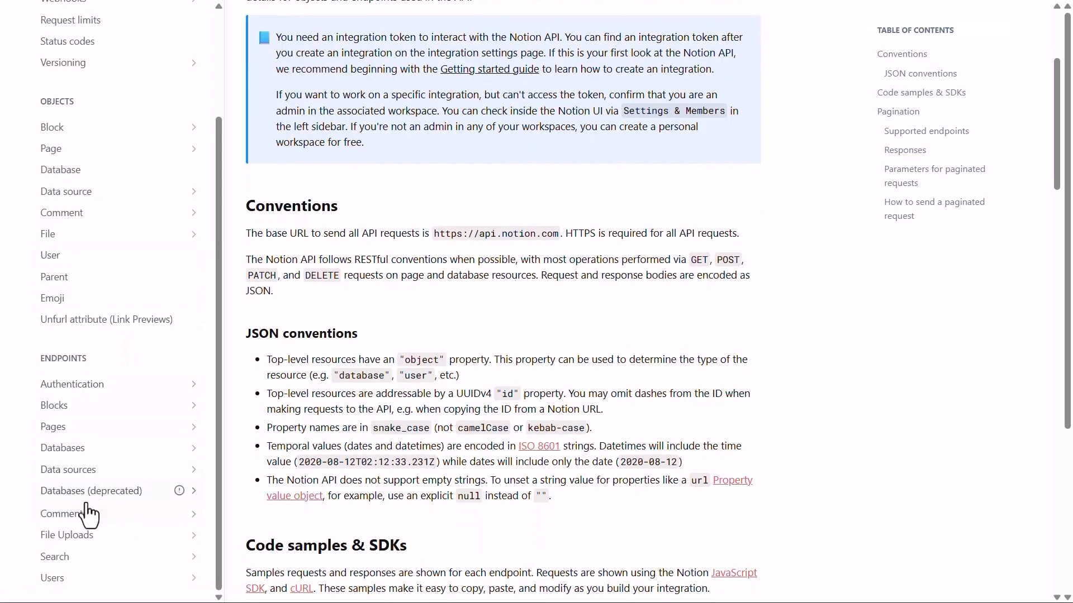
click(182, 493)
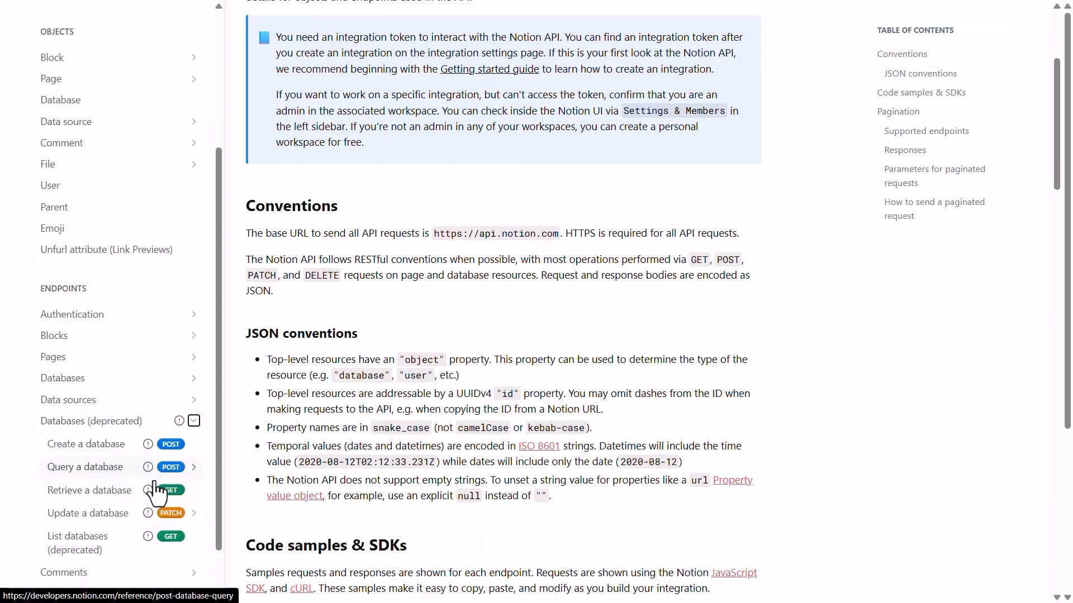
click(121, 444)
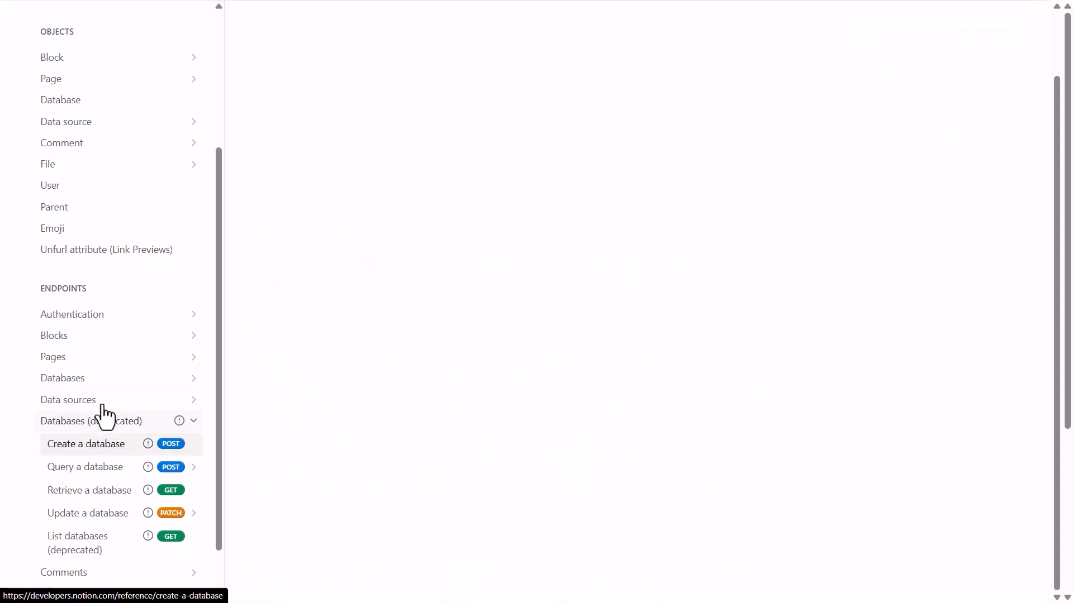
click(124, 423)
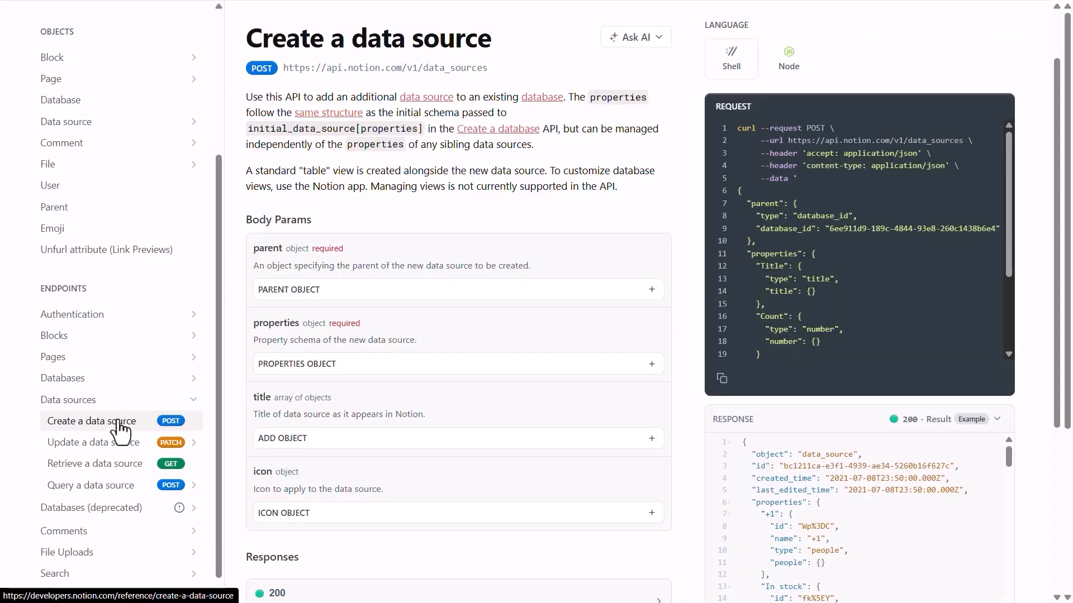
click(158, 384)
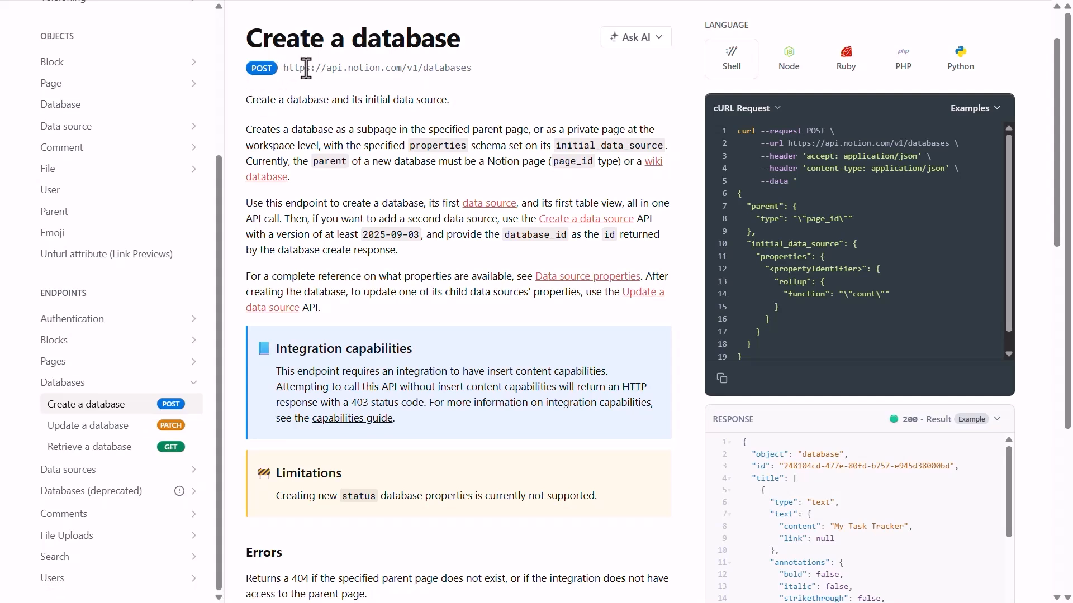
drag(247, 104, 447, 103)
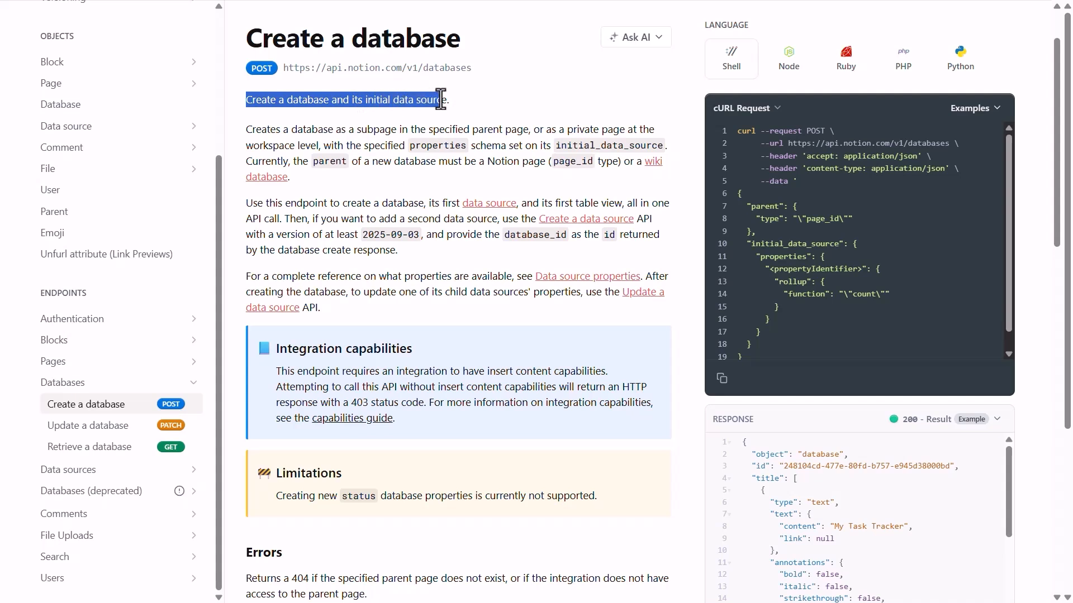
click(446, 103)
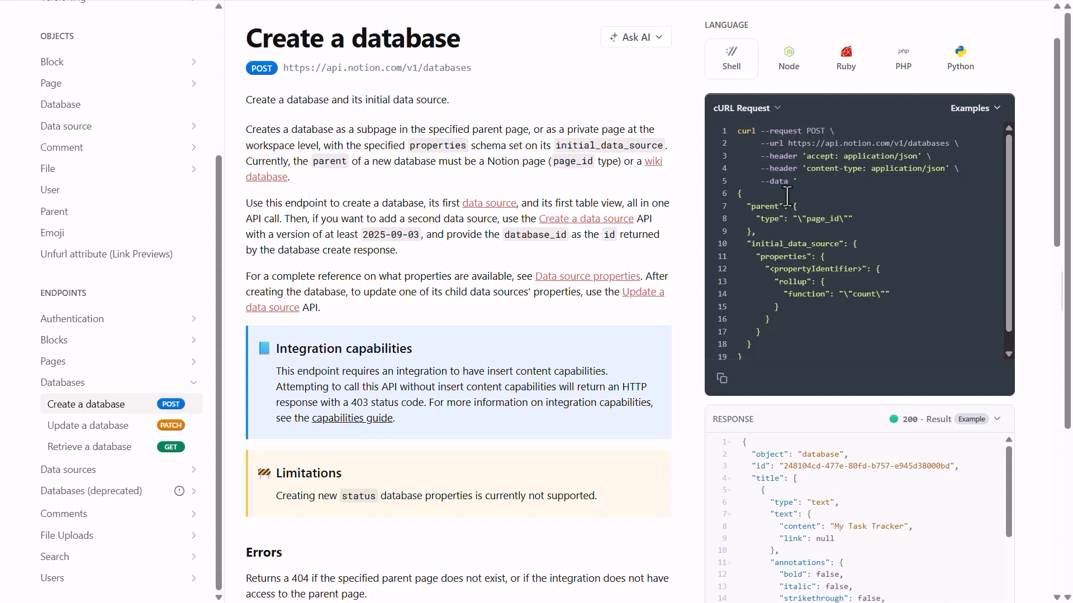
drag(762, 201, 795, 221)
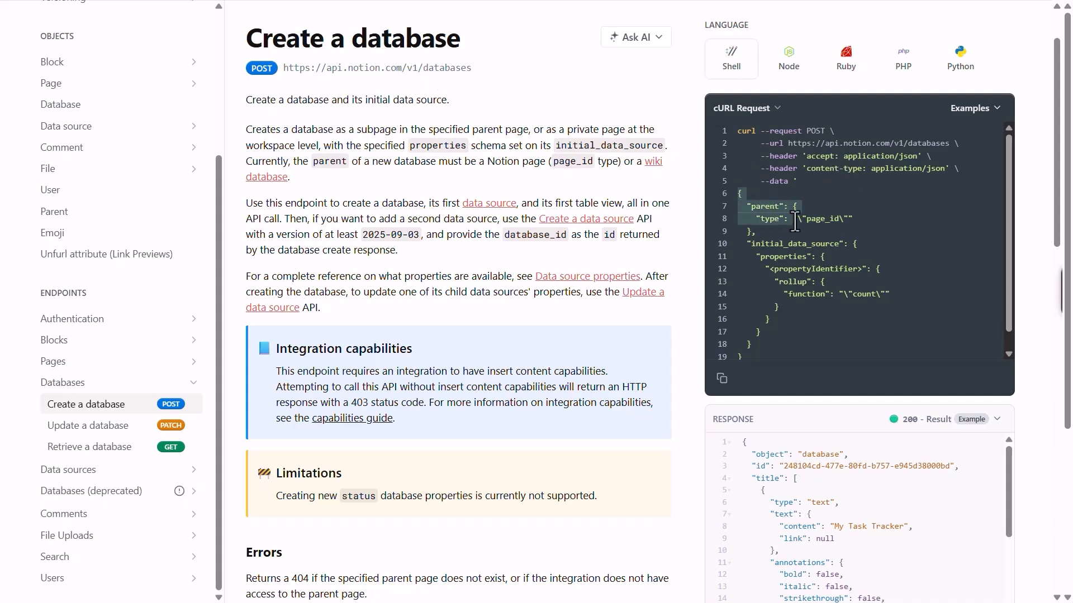
click(816, 246)
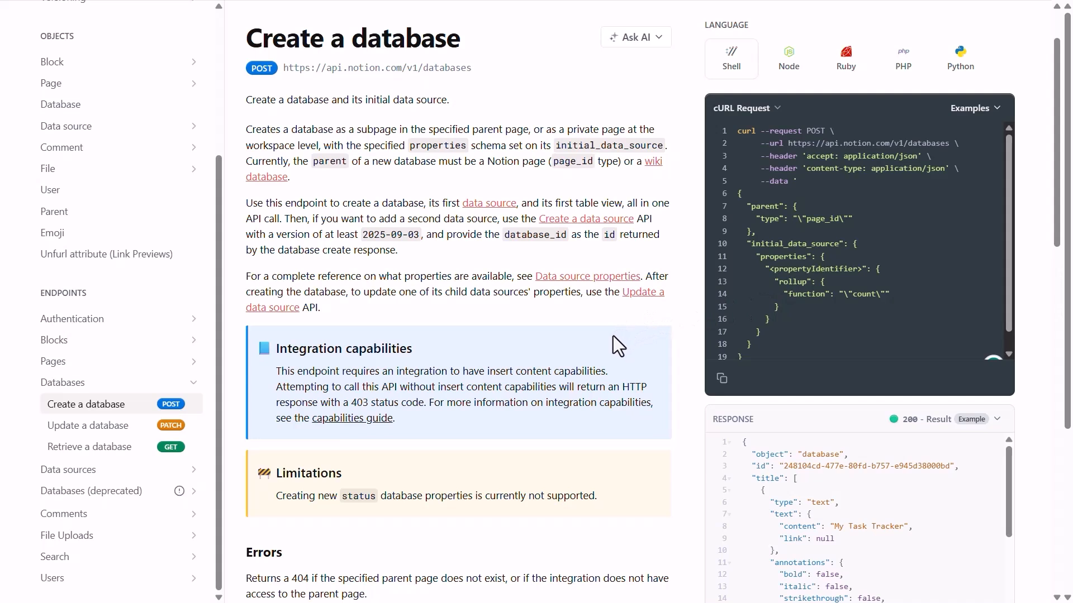
Expand Data sources and view the Query a data source endpoint
scroll(492, 369, down, 1)
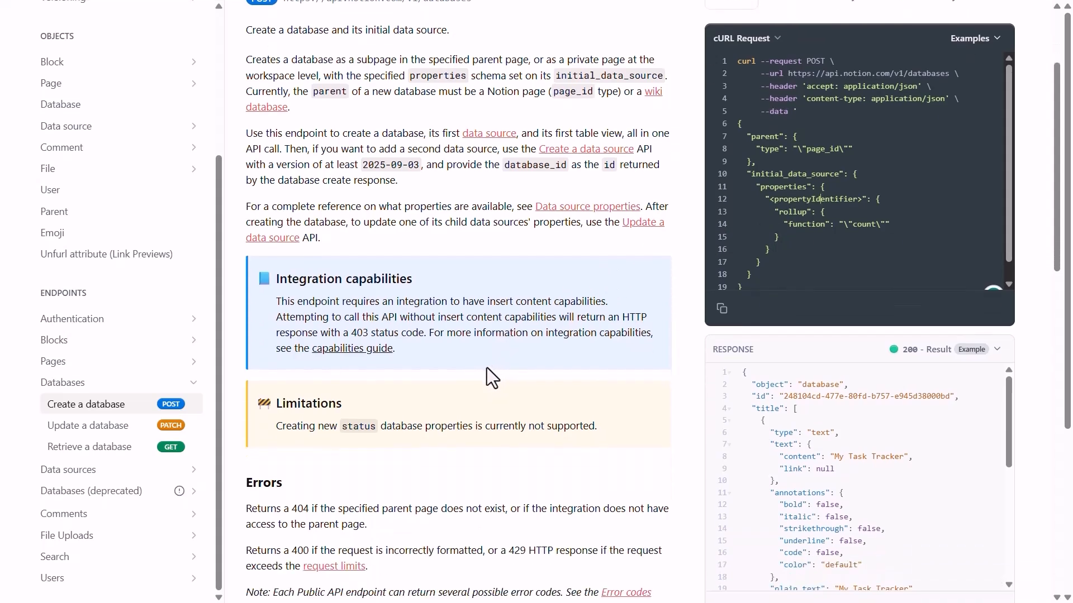
click(84, 469)
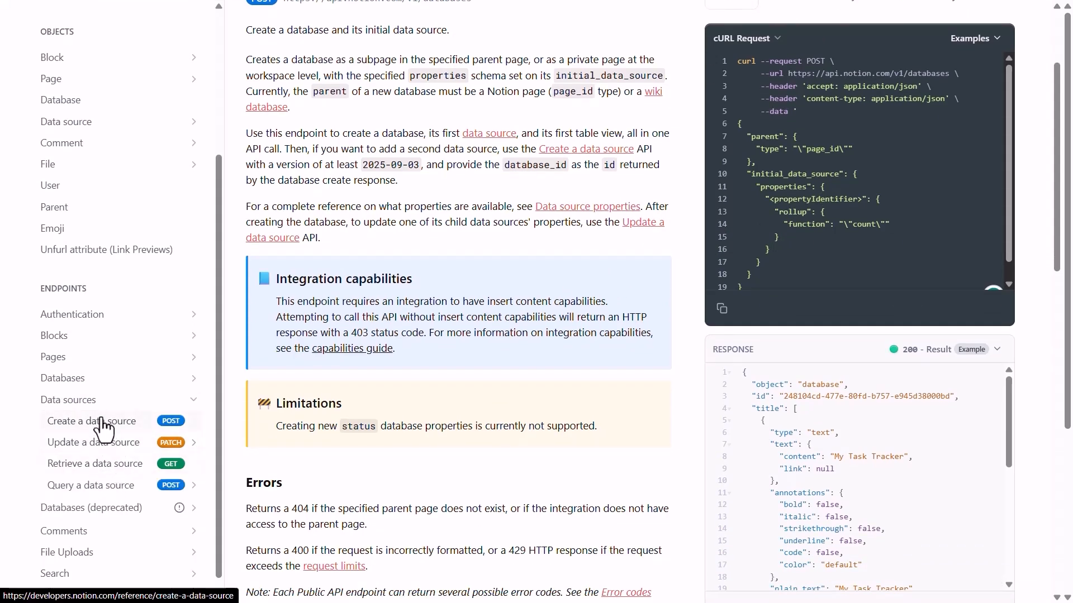
click(90, 485)
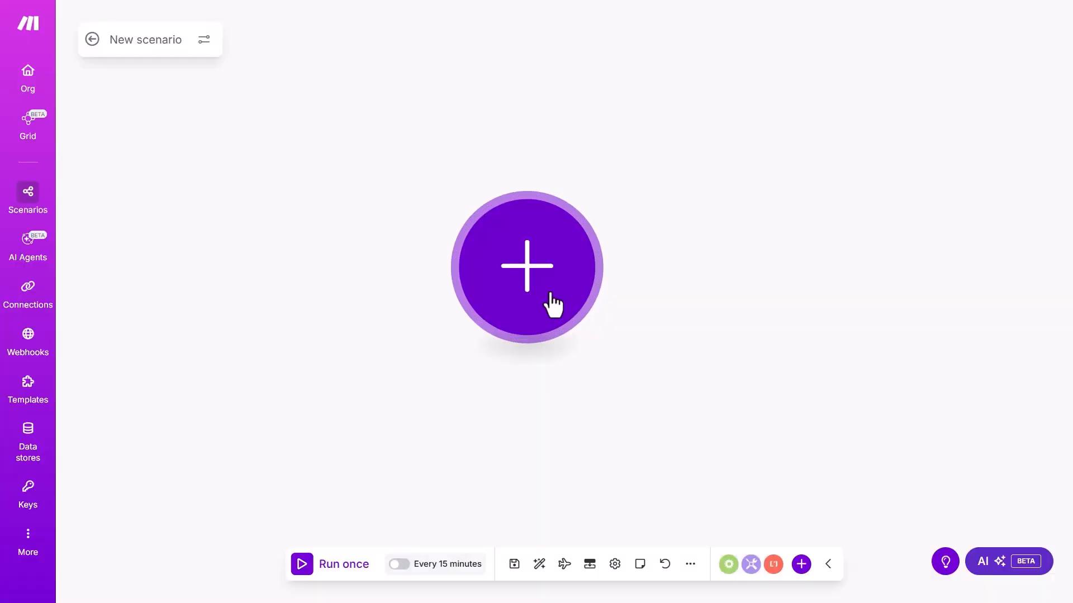
Add a Notion Search Objects module as the scenario's first module
click(567, 316)
click(655, 138)
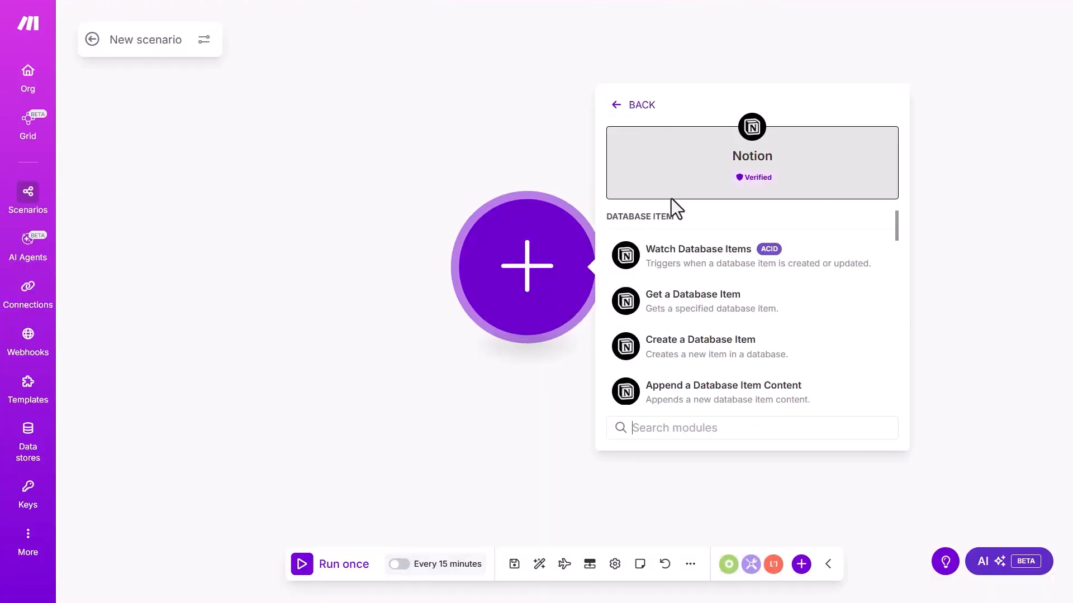
click(698, 263)
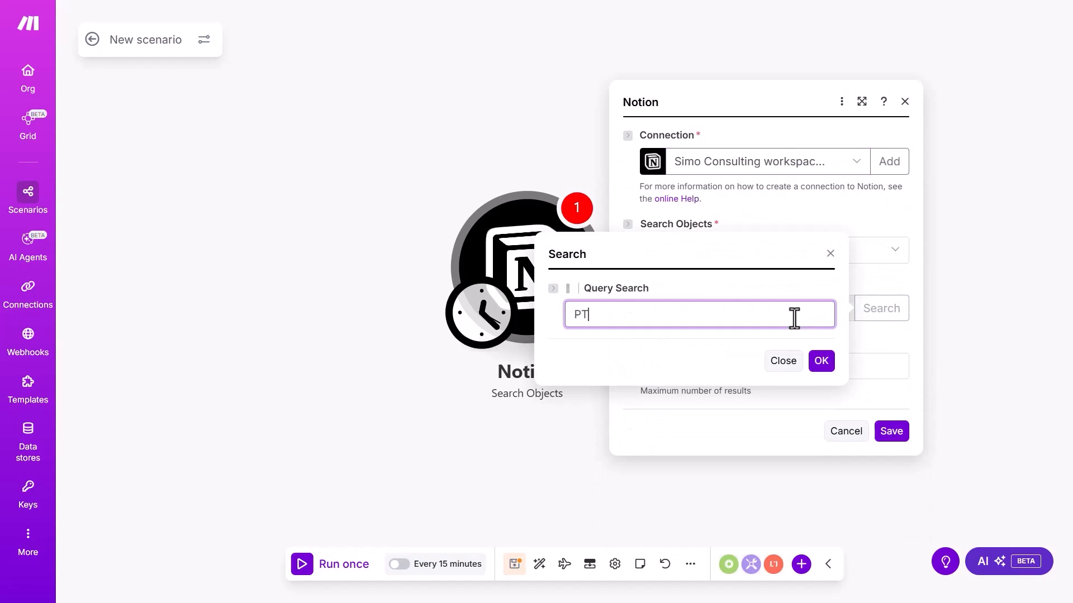
click(821, 361)
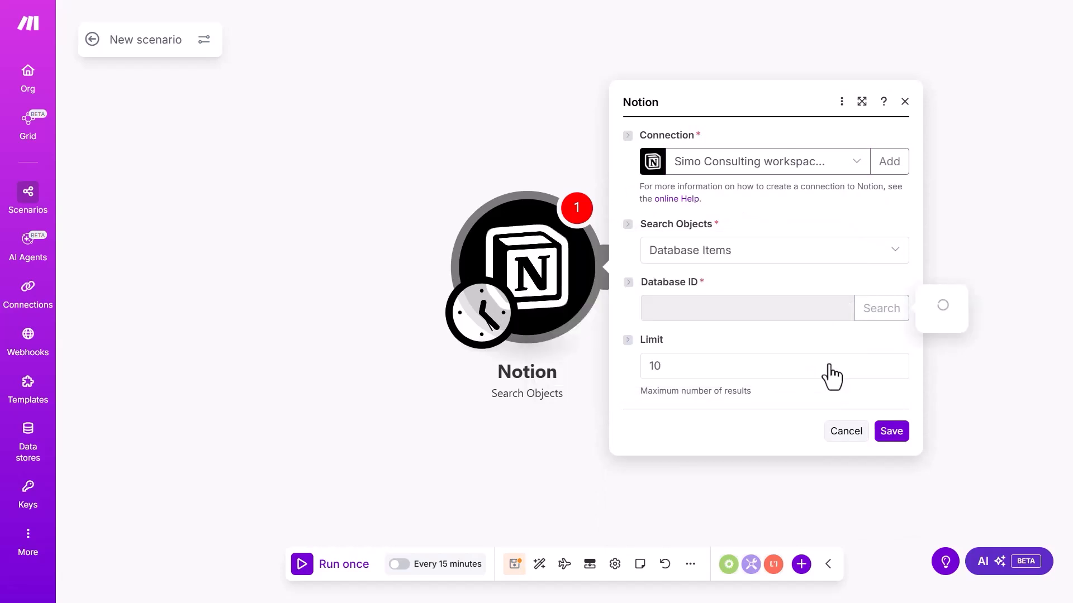
click(776, 360)
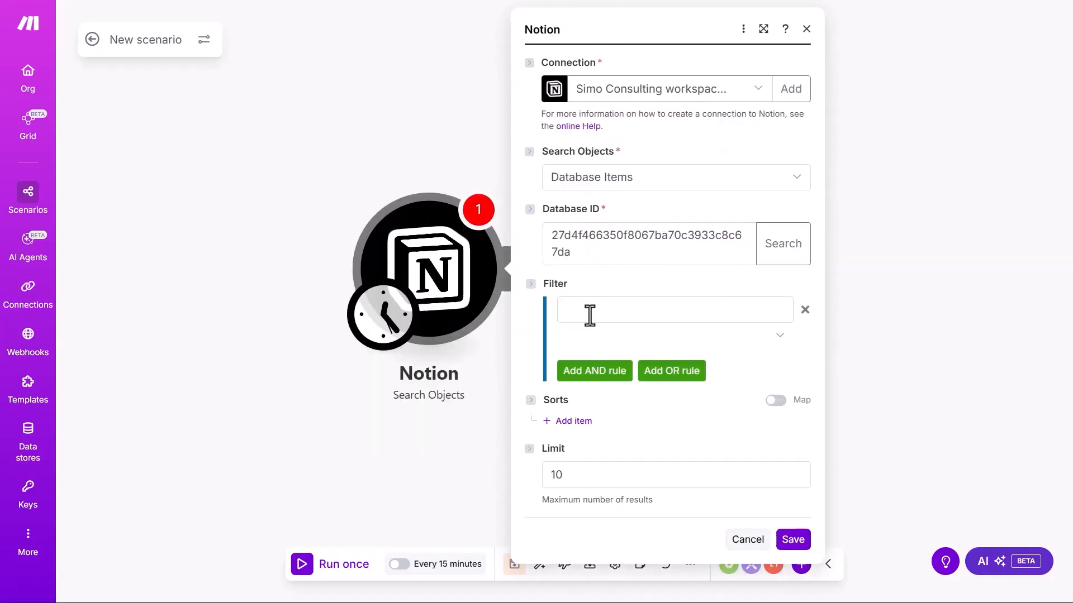
click(633, 315)
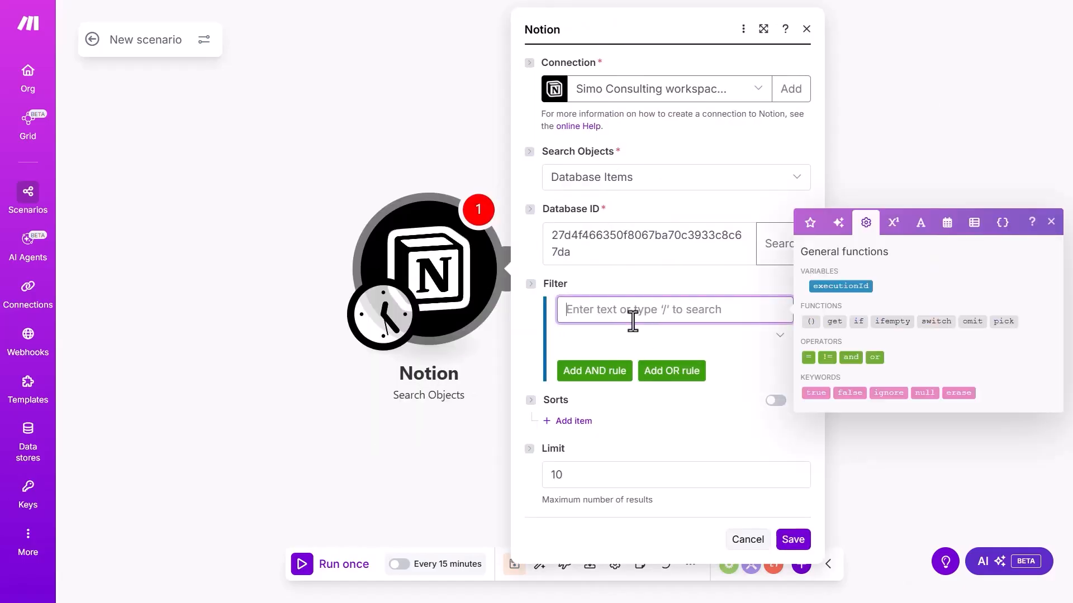
click(659, 286)
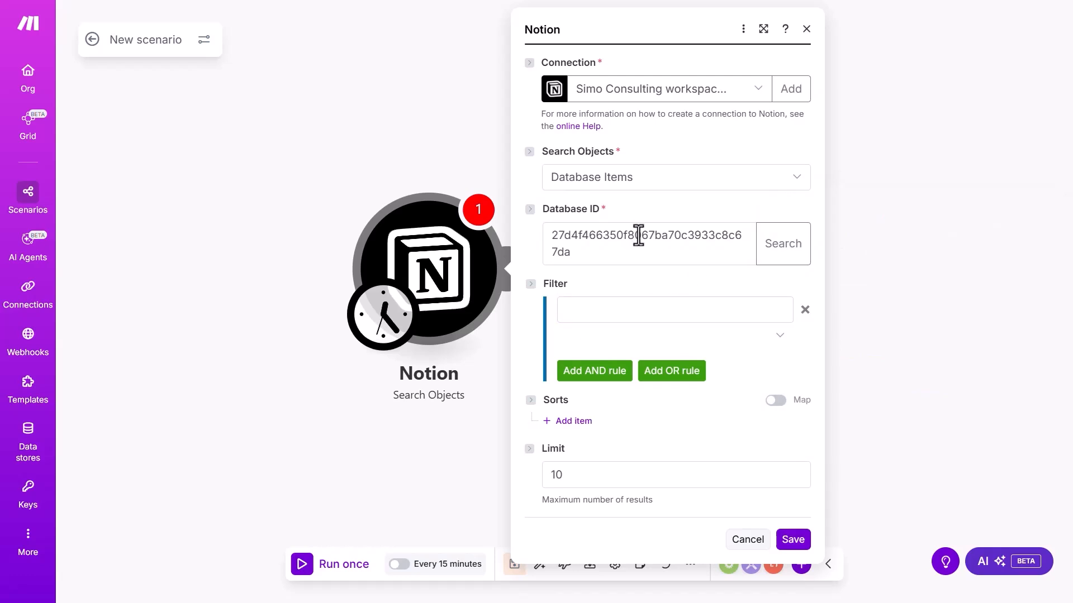
Switch the search type to Databases, then back to Database Items, and check the Database ID
click(625, 185)
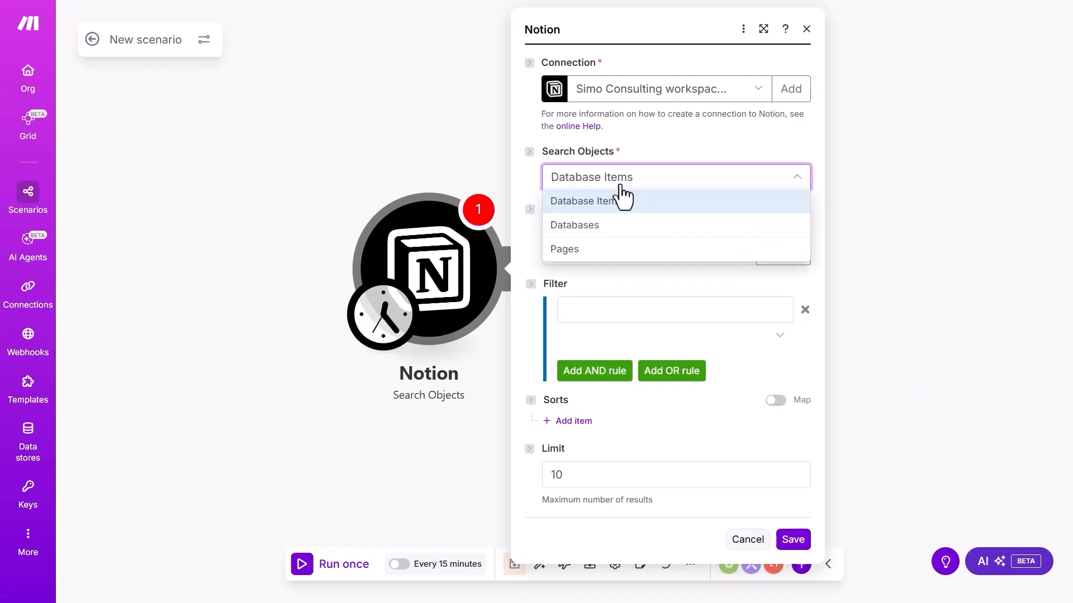
click(623, 226)
click(631, 274)
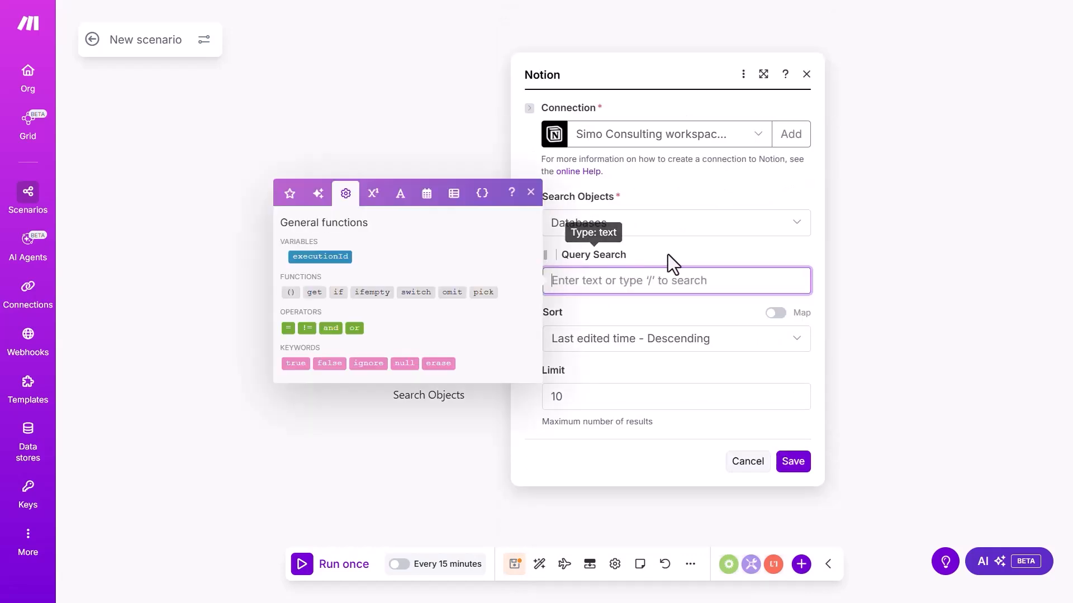
click(666, 253)
click(640, 233)
click(642, 246)
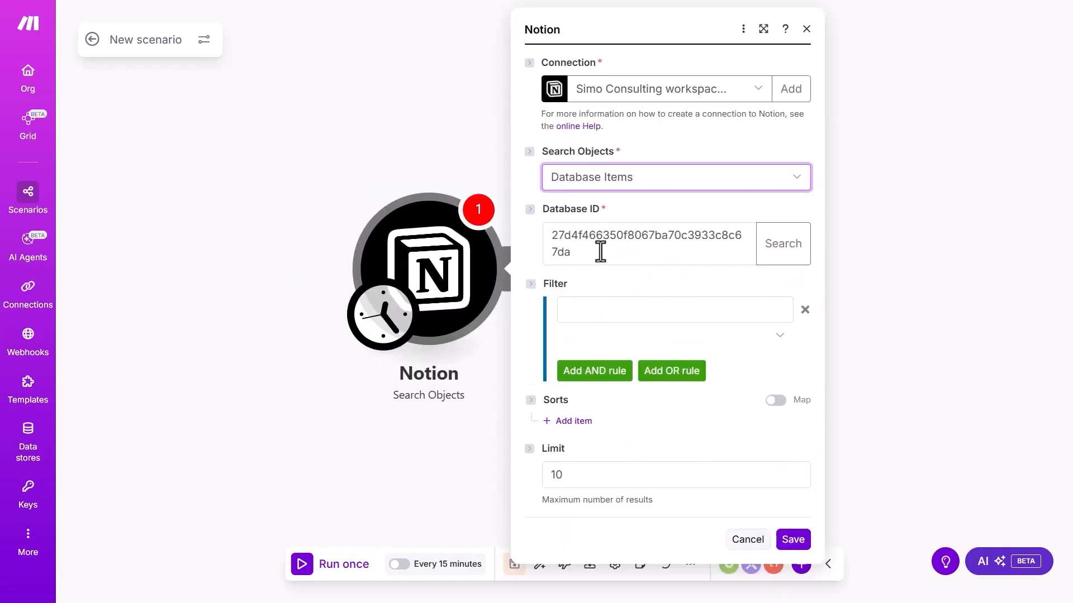
click(578, 257)
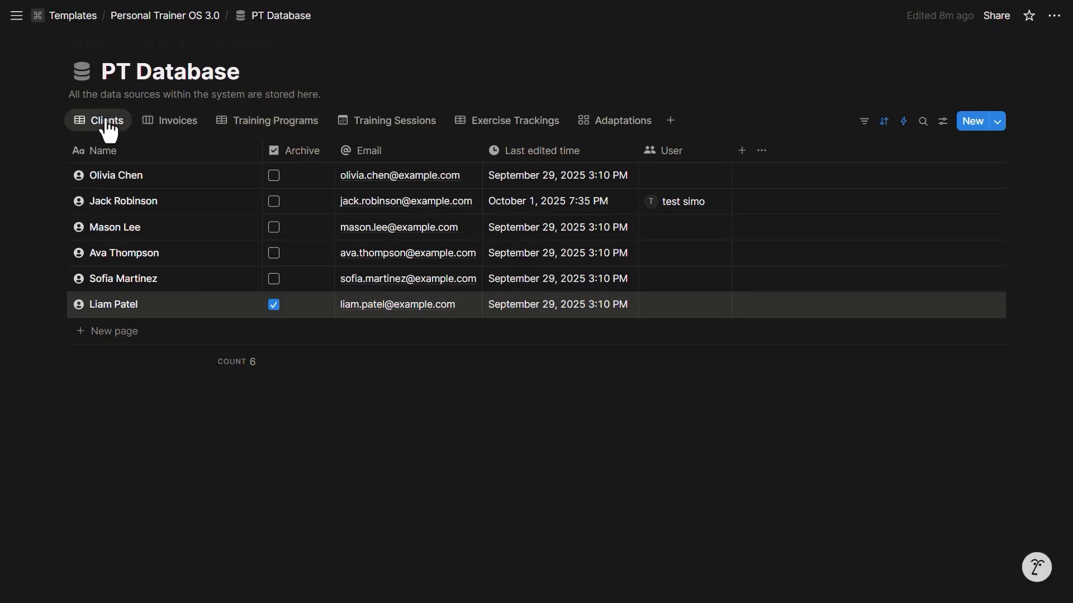
Copy the Clients data source ID and paste it over Make's Database ID value
click(104, 123)
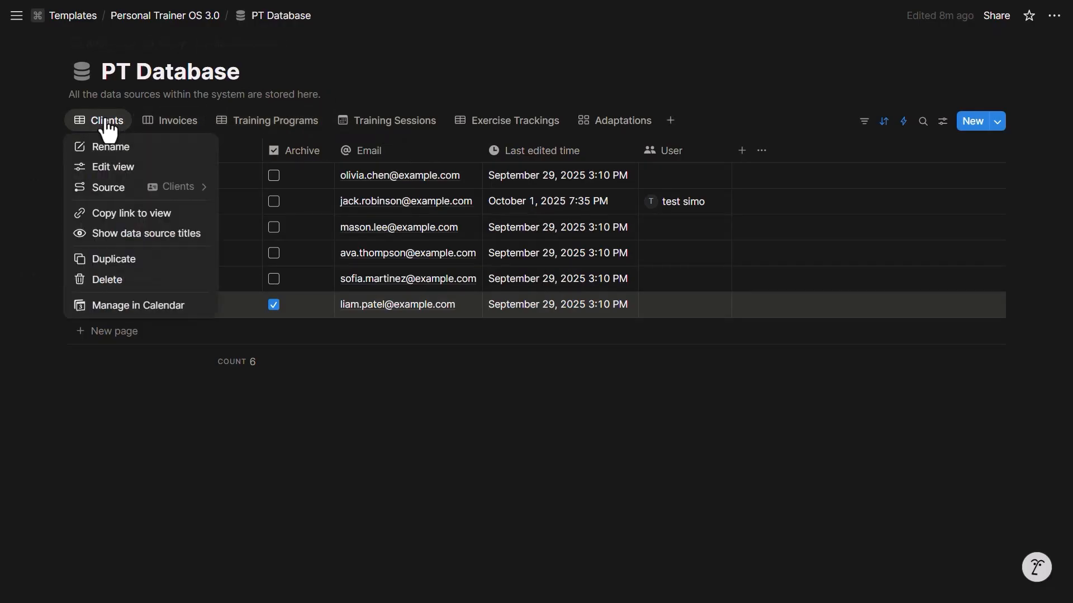
click(108, 165)
click(922, 491)
click(982, 199)
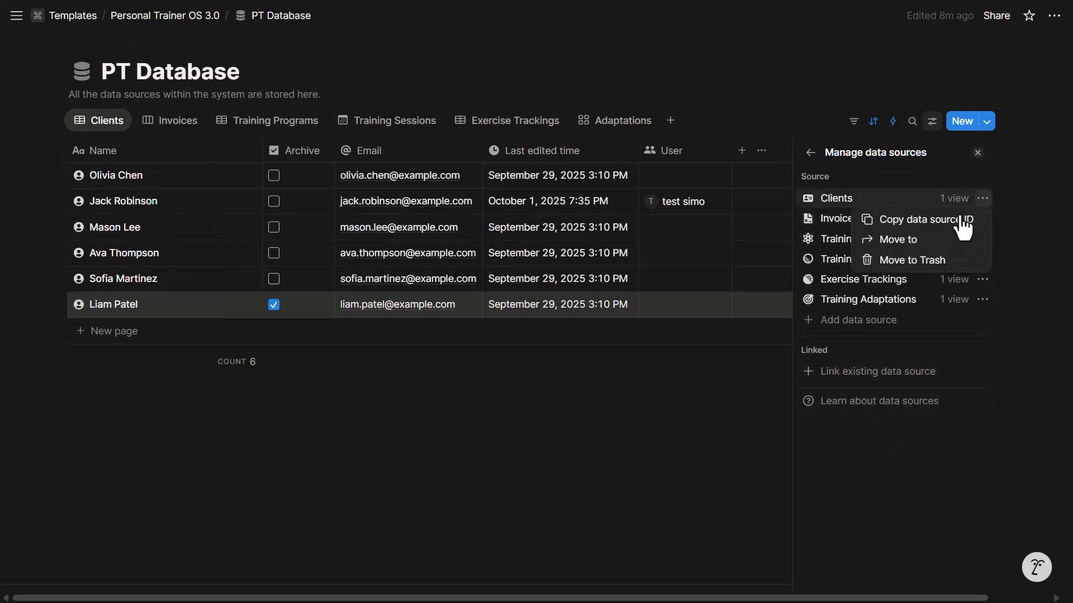
click(953, 219)
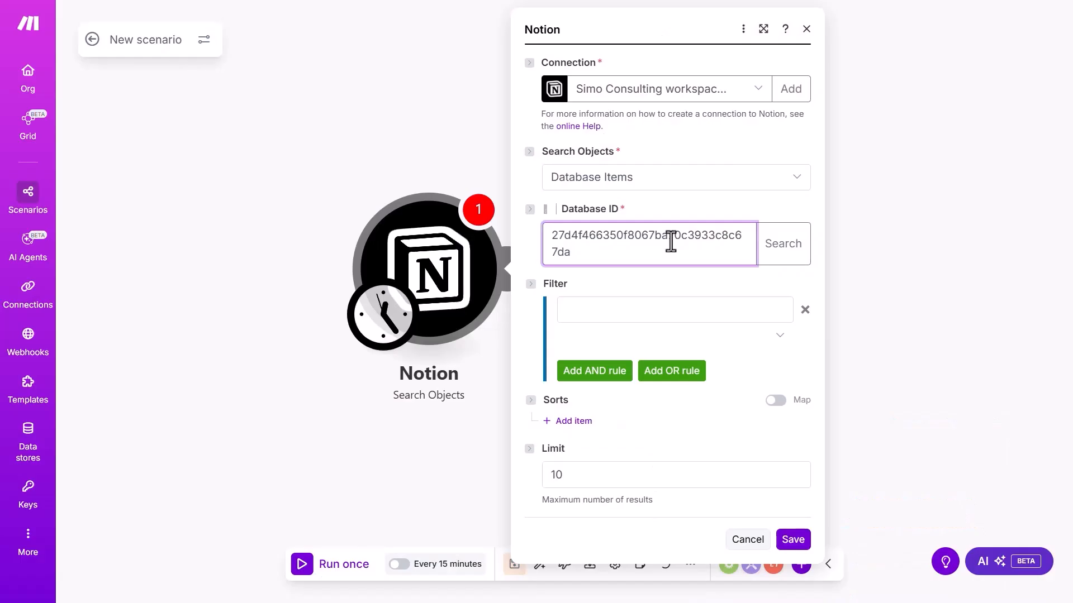
key(ctrl+a)
key(ctrl+v)
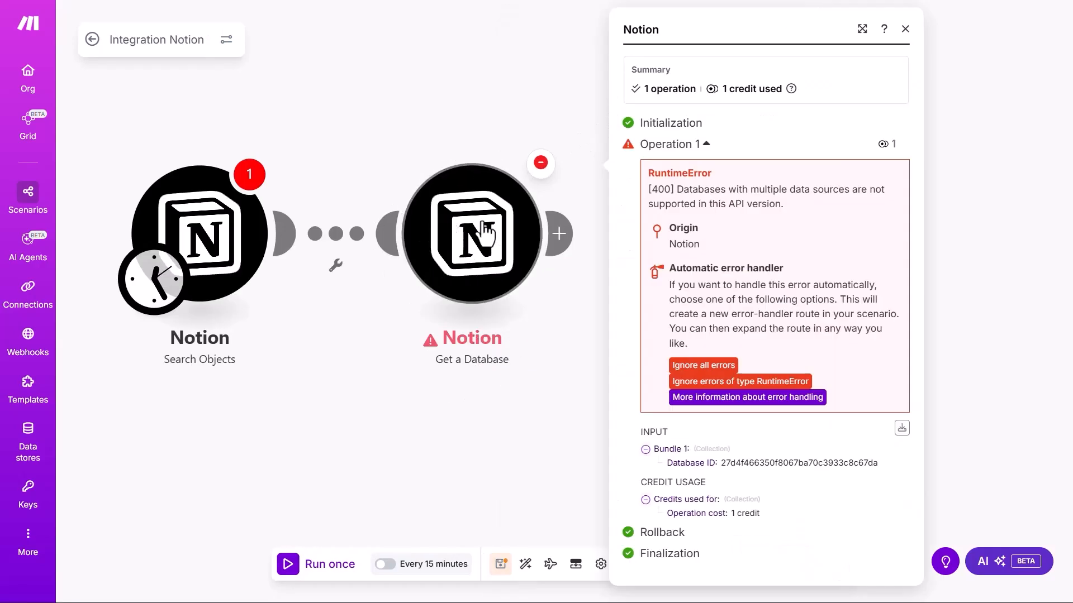
Read Get a Database's RuntimeError saying the database has multiple data sources
click(503, 295)
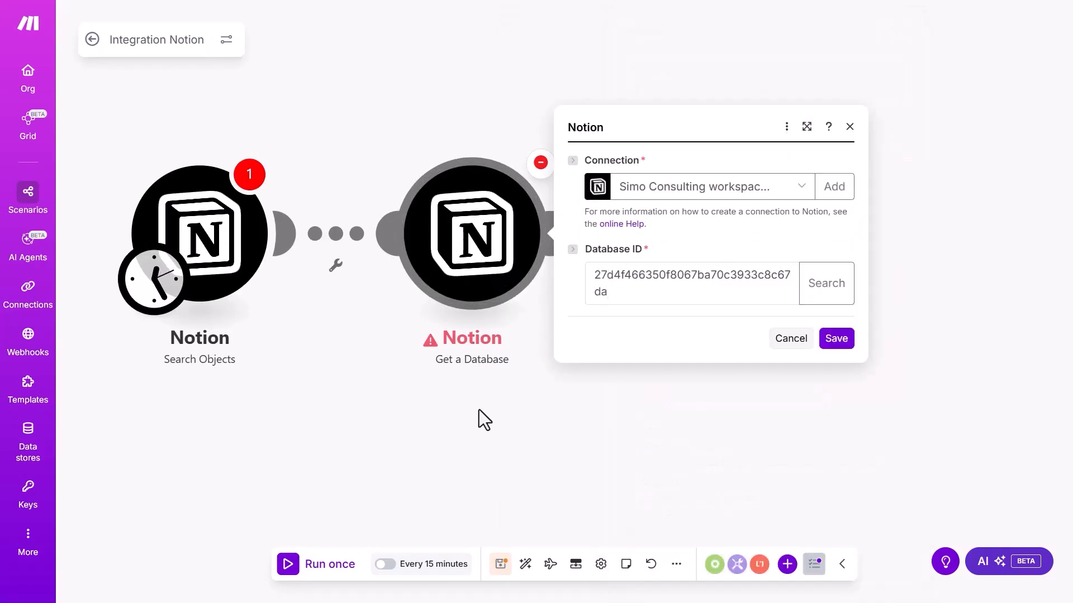
click(540, 164)
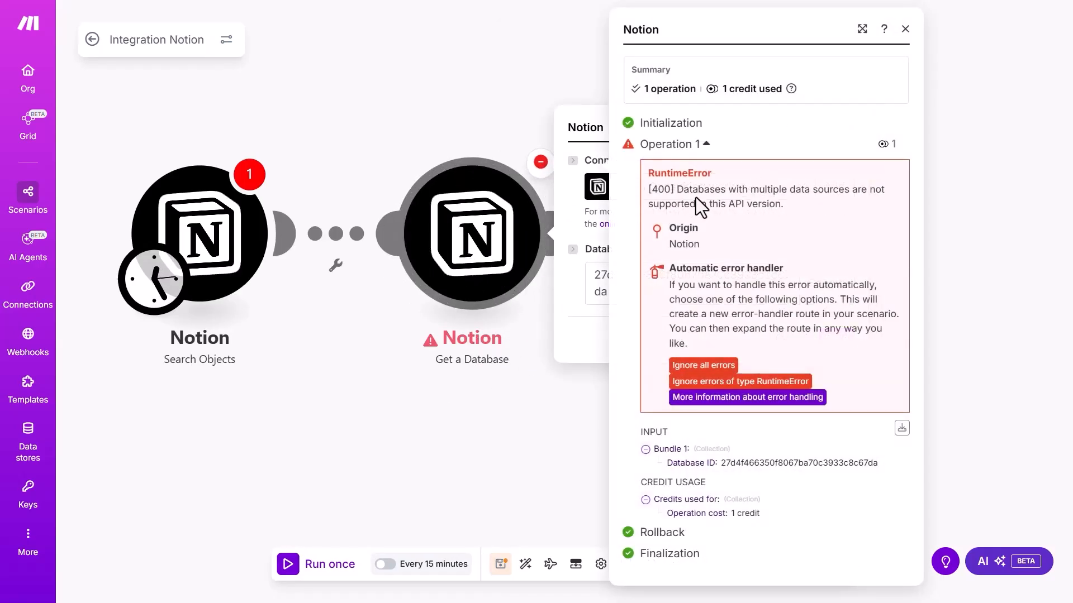
drag(673, 192, 813, 200)
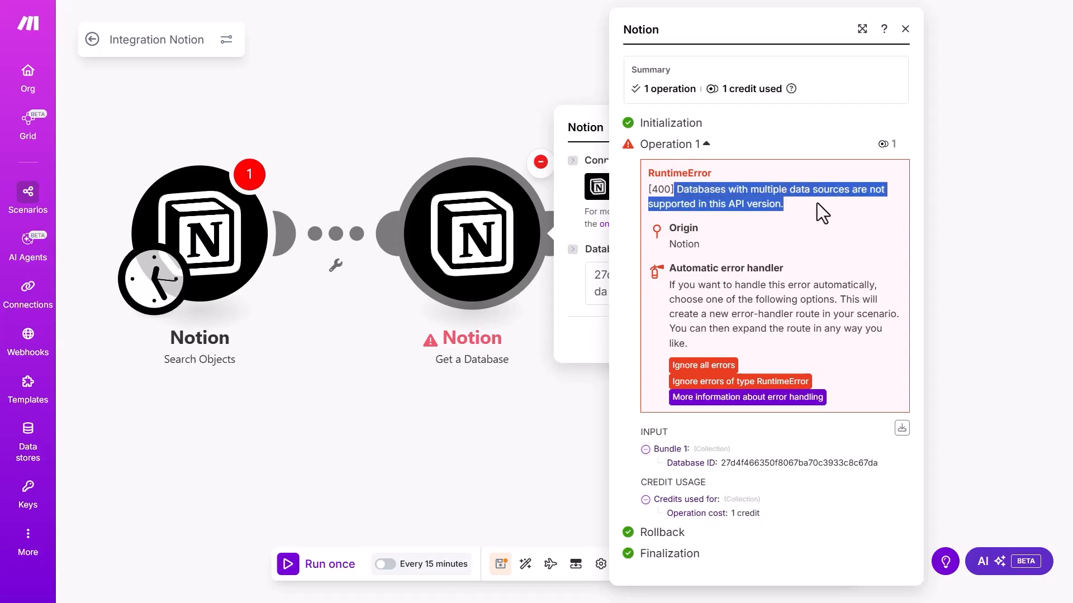
click(815, 201)
click(494, 408)
click(474, 292)
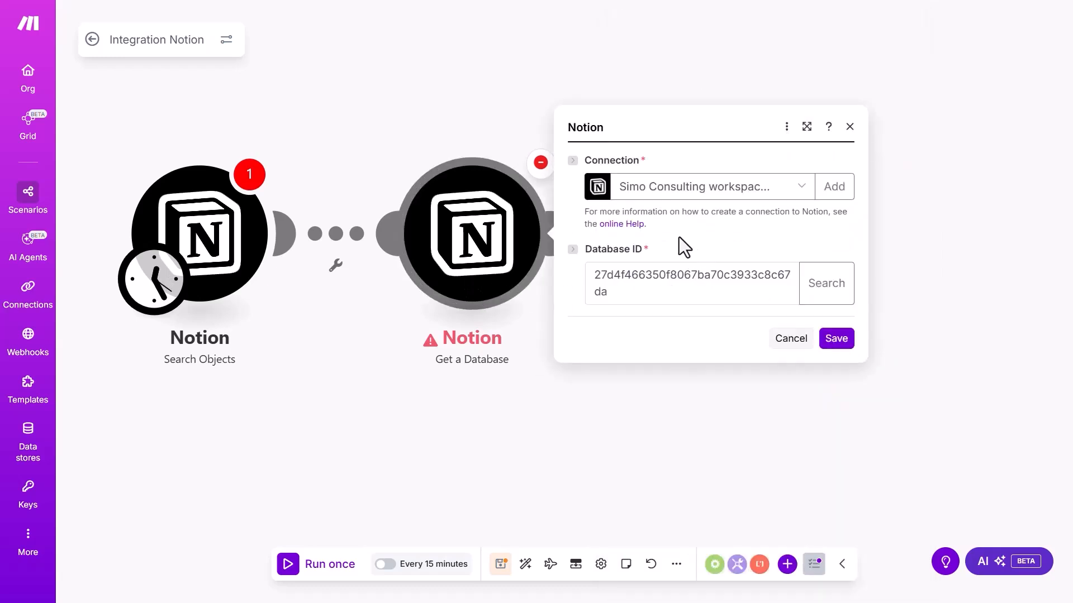
click(543, 315)
Add a Notion Make an API Call module after Get a Database, targeting version 2025-09-03
click(558, 243)
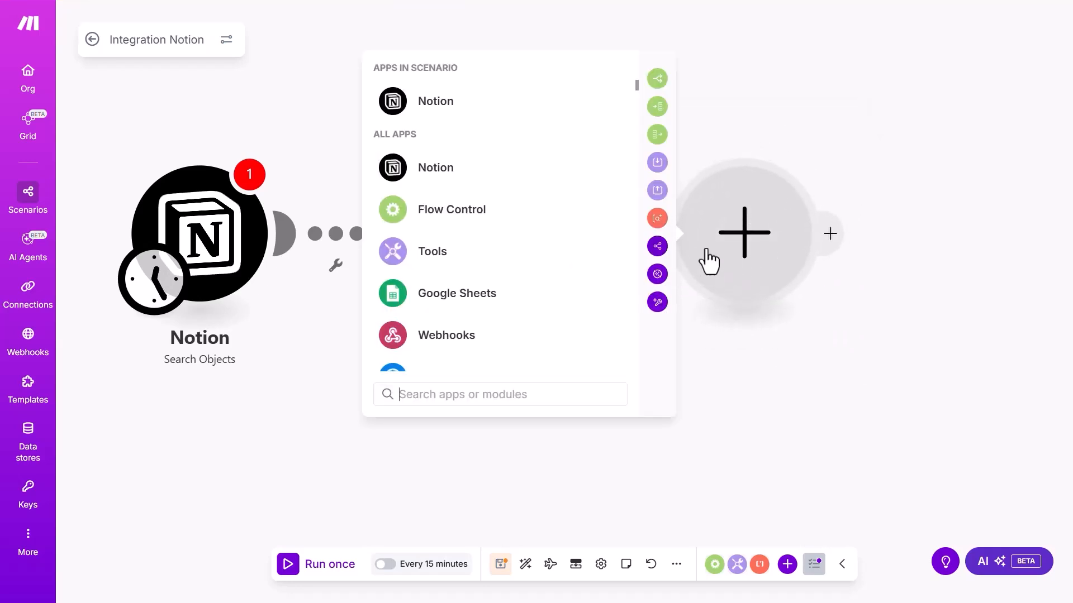
click(447, 179)
scroll(498, 327, down, 1)
click(503, 349)
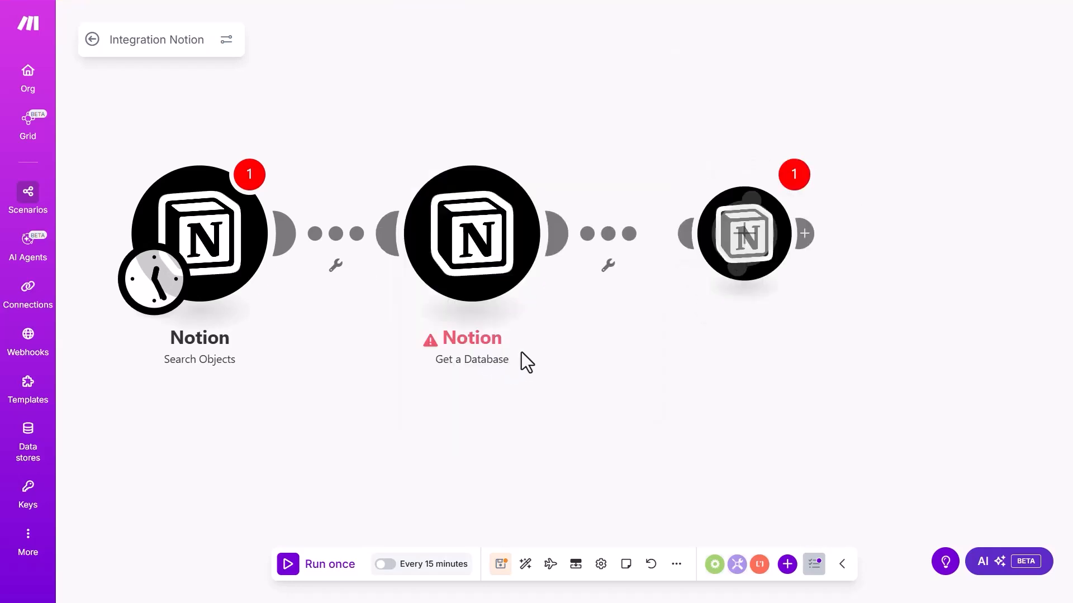
click(440, 264)
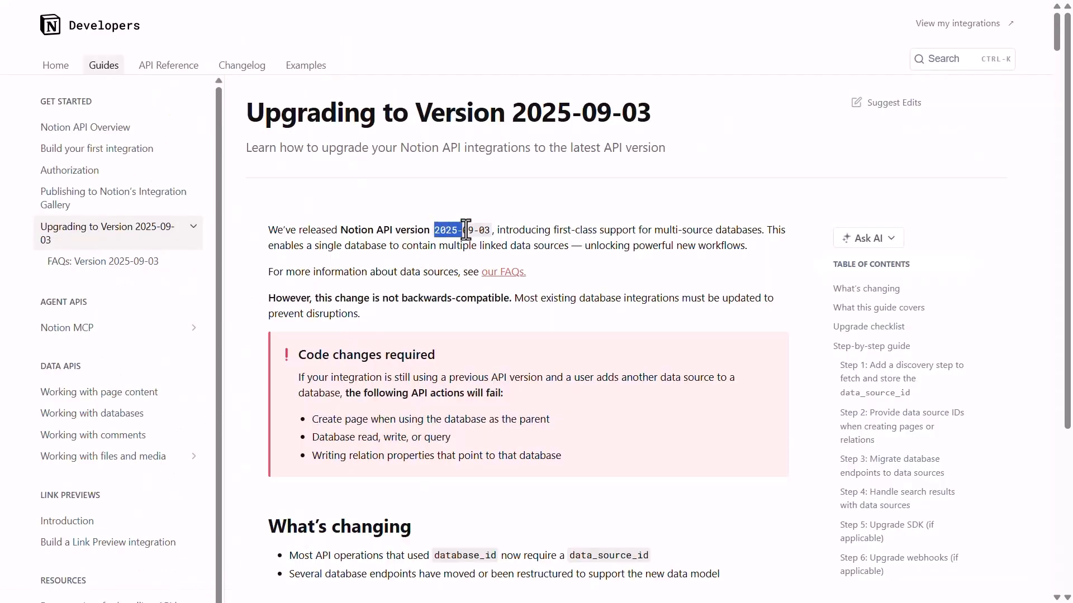
drag(465, 229, 491, 230)
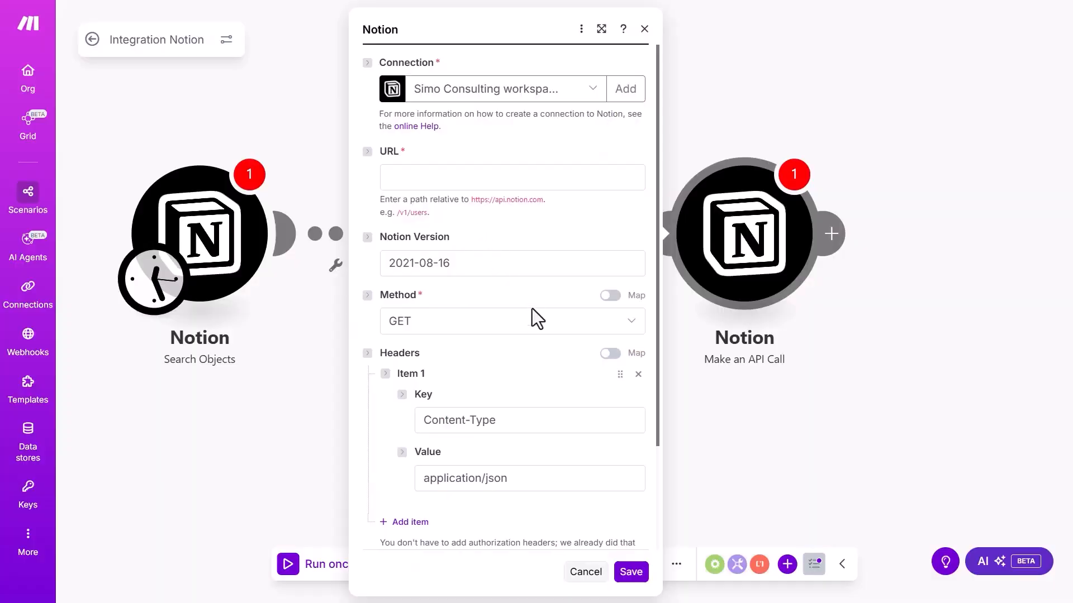
Set the API call's Notion Version to 2025-09-03
click(457, 263)
key(ctrl+a)
key(ctrl+v)
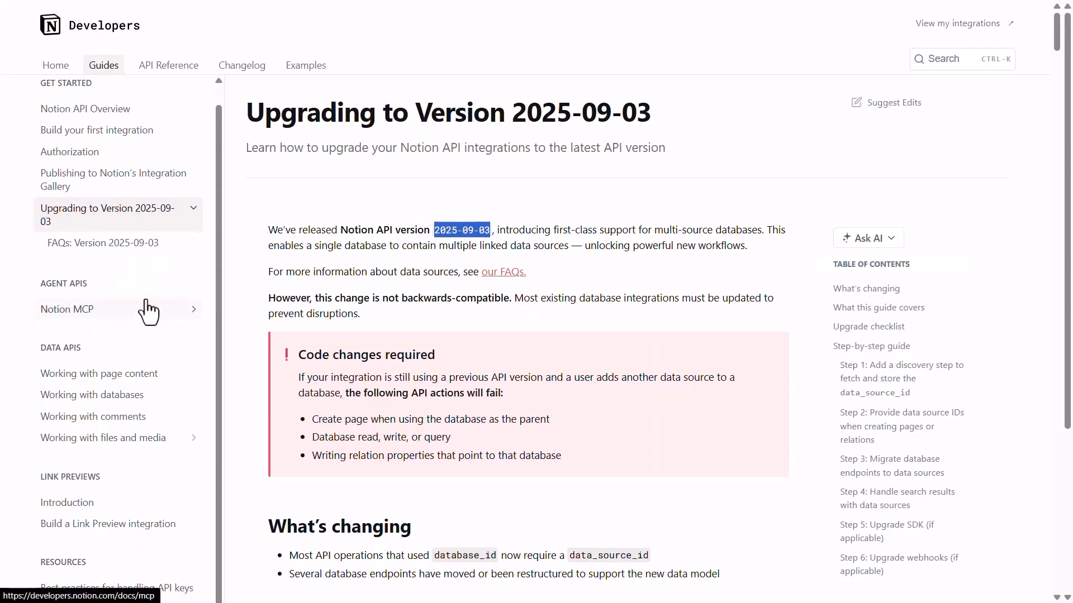
Copy the /v1/databases/{database_id} path from the Retrieve a database reference
click(171, 66)
scroll(162, 302, down, 3)
click(156, 522)
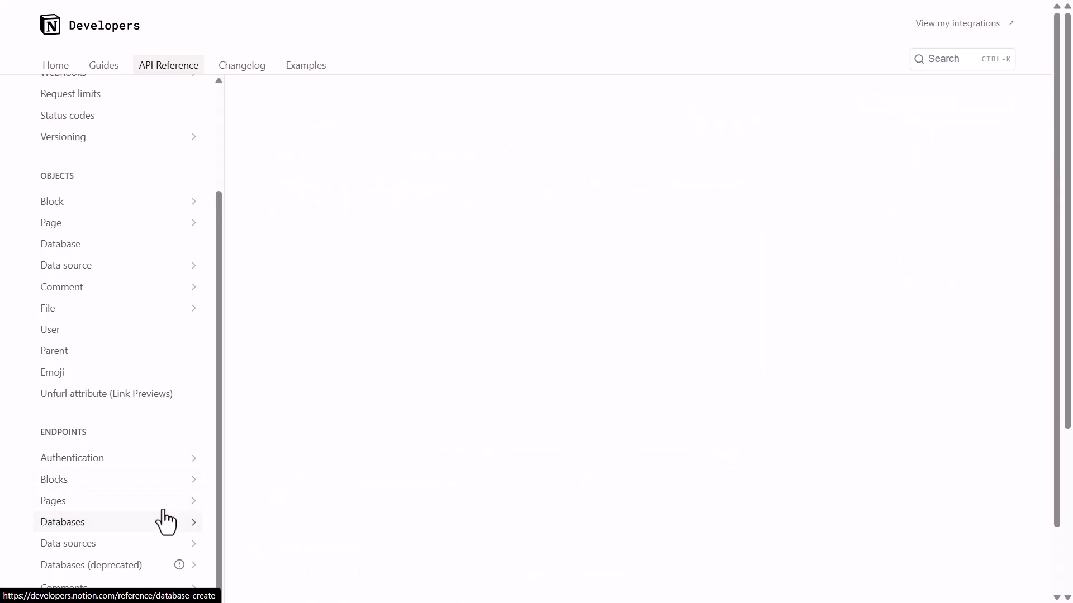
scroll(89, 470, down, 3)
click(88, 451)
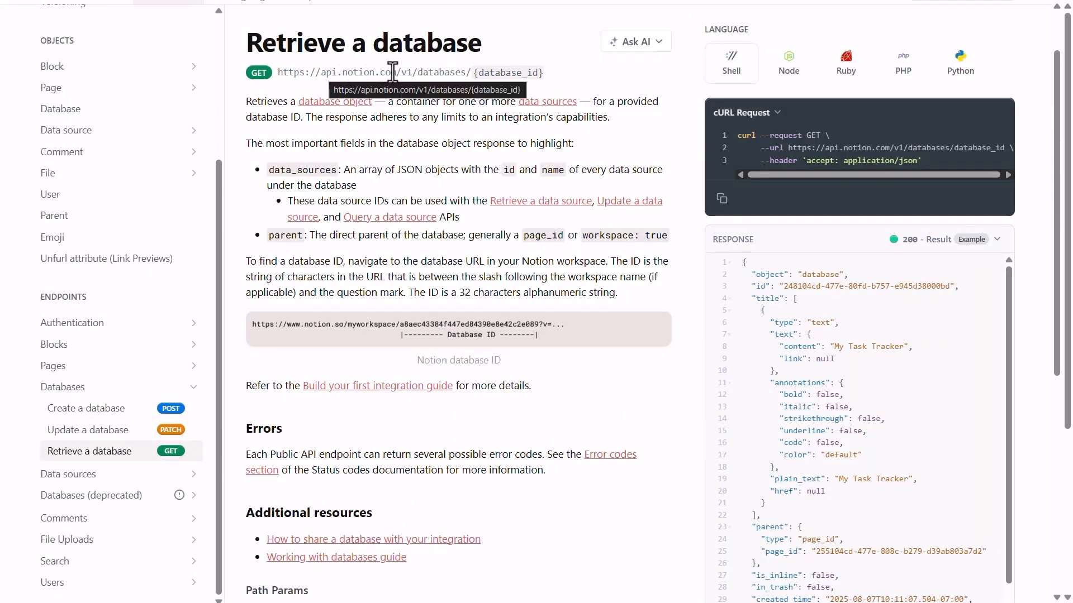
drag(396, 72, 547, 75)
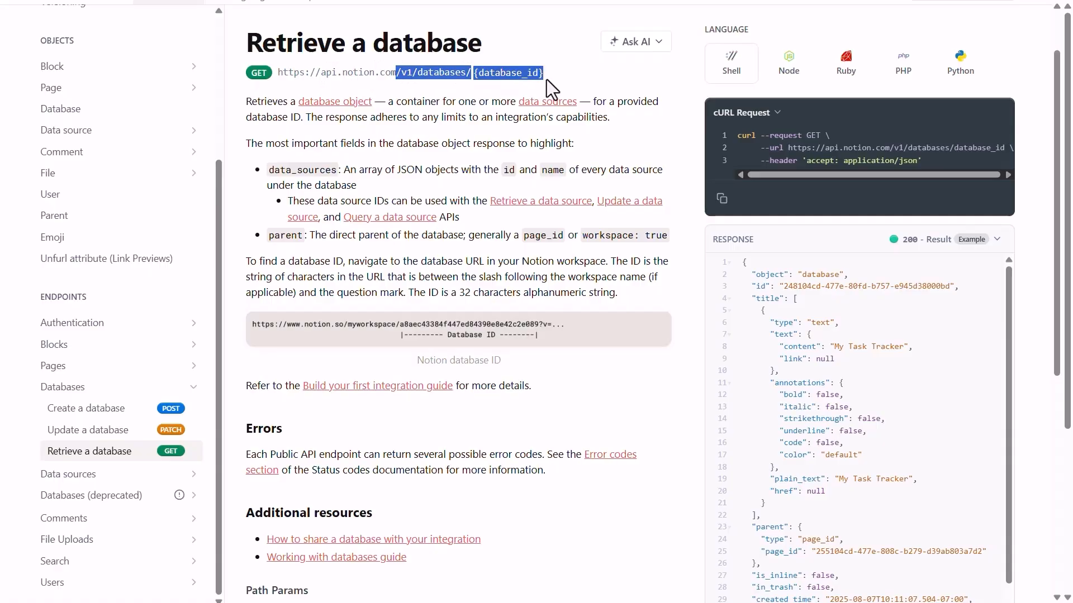
key(alt+Tab)
click(453, 178)
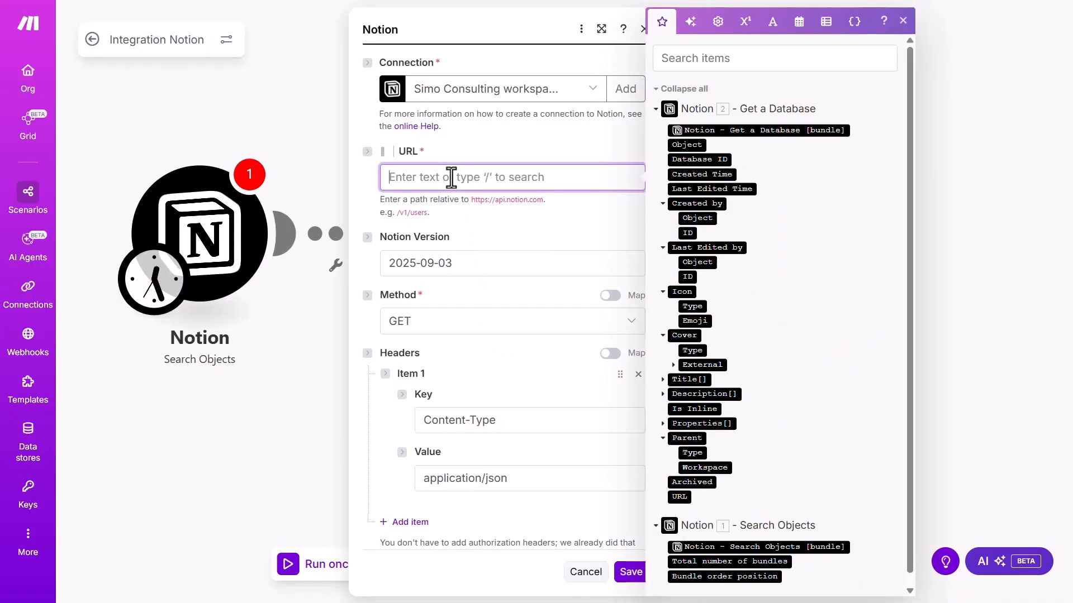
key(ctrl+v)
drag(467, 177, 542, 177)
key(BackSpace)
key(super+v)
scroll(558, 324, down, 1)
click(561, 387)
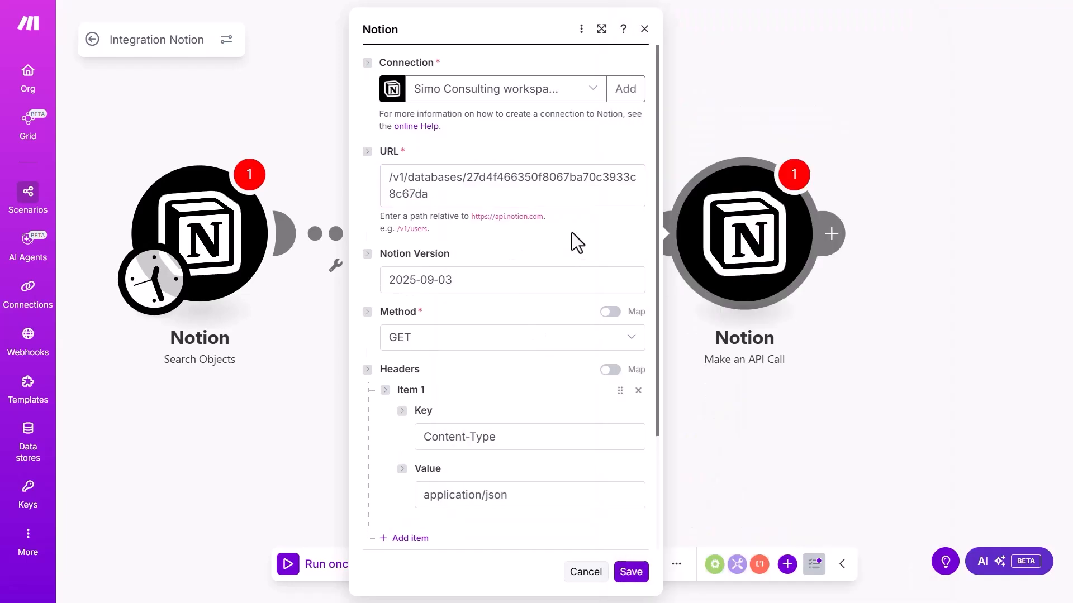
Save the API call settings and run only this module
scroll(537, 239, down, 2)
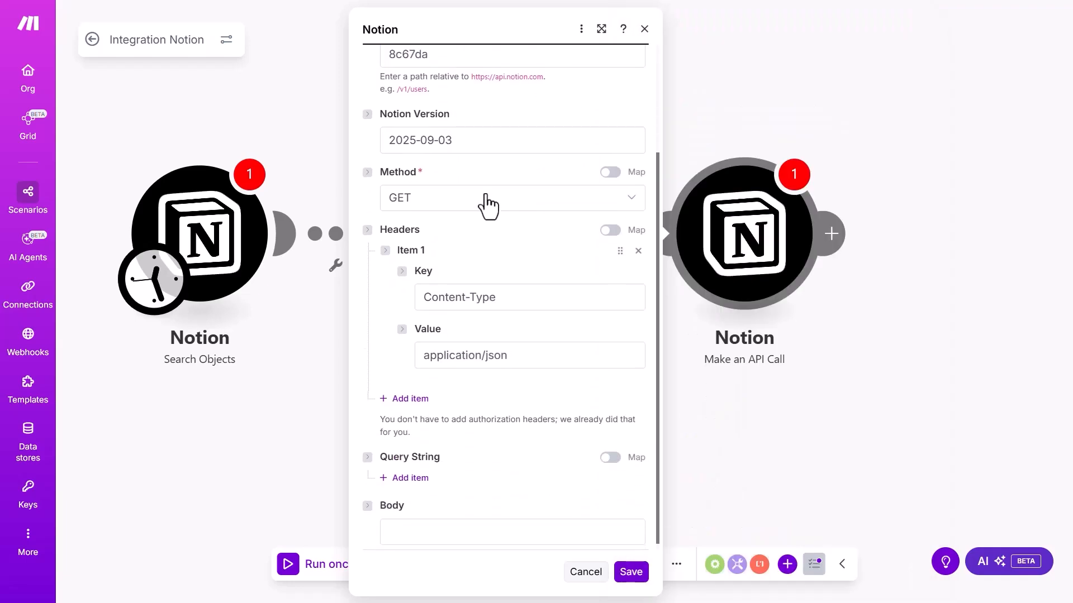
click(632, 572)
right_click(725, 214)
click(725, 313)
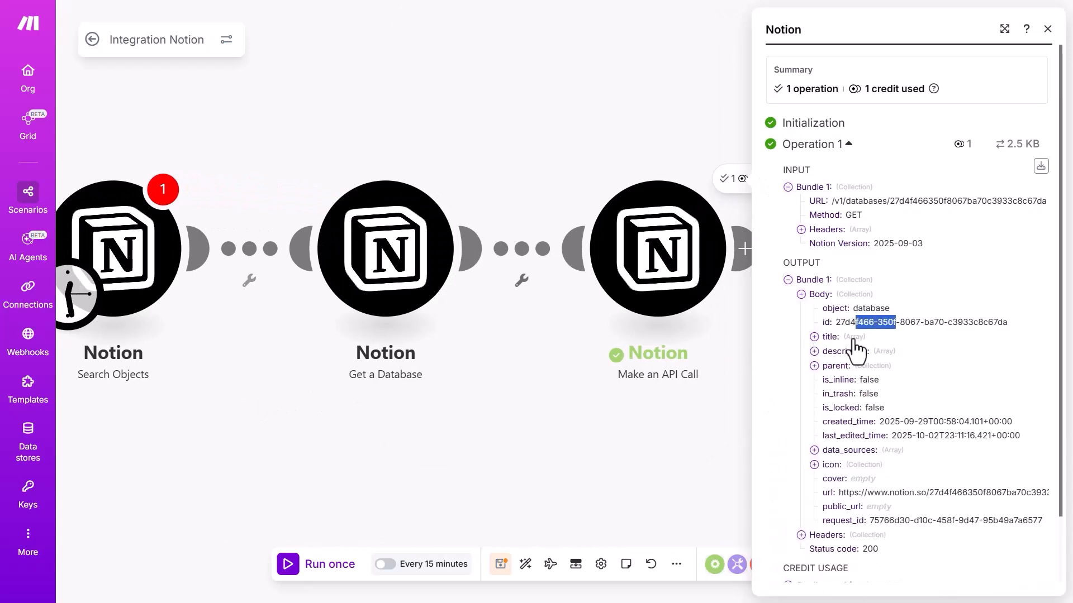
Expand the output's title array and inspect the first title entry's text
click(853, 337)
click(853, 353)
drag(892, 408, 969, 407)
click(952, 404)
scroll(951, 399, down, 3)
Expand the description array and inspect the first description entry's text
click(853, 299)
click(853, 314)
drag(893, 369, 963, 388)
click(909, 377)
scroll(906, 373, down, 2)
Expand the parent details to check the parent block ID
click(870, 292)
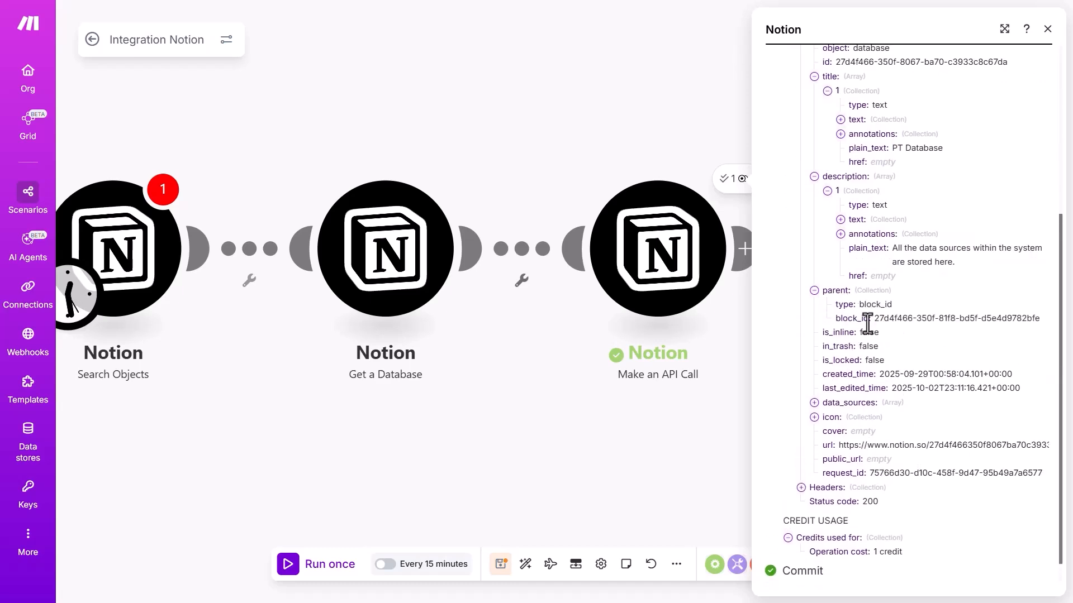
drag(873, 321, 1031, 313)
click(1034, 313)
scroll(799, 385, down, 1)
Expand the data_sources array and inspect data source 1's id and data source 2, Invoices
click(847, 373)
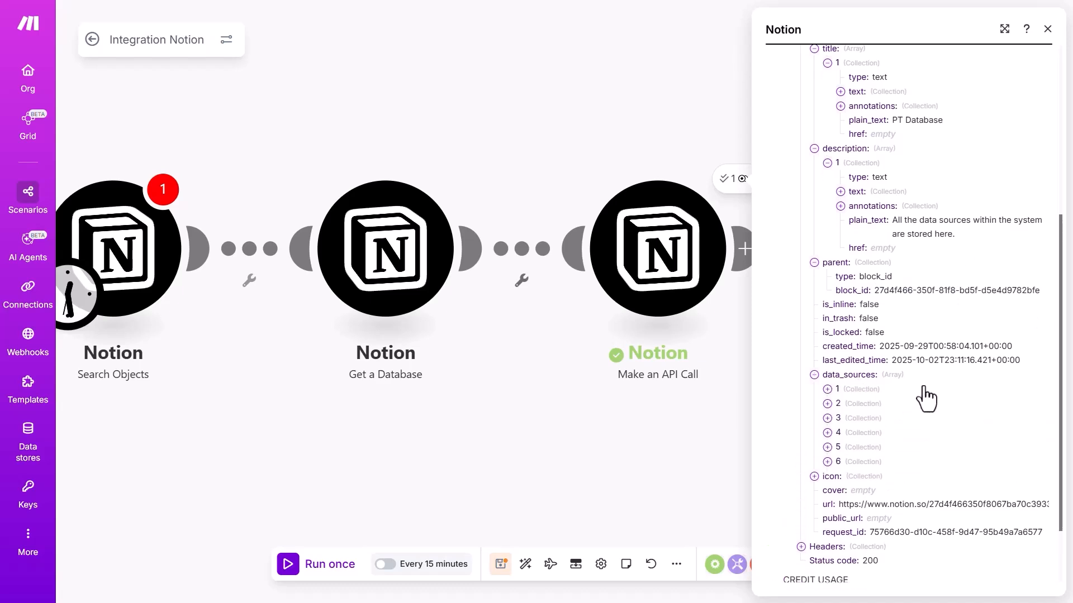
scroll(894, 380, down, 2)
click(854, 321)
drag(861, 333, 1004, 338)
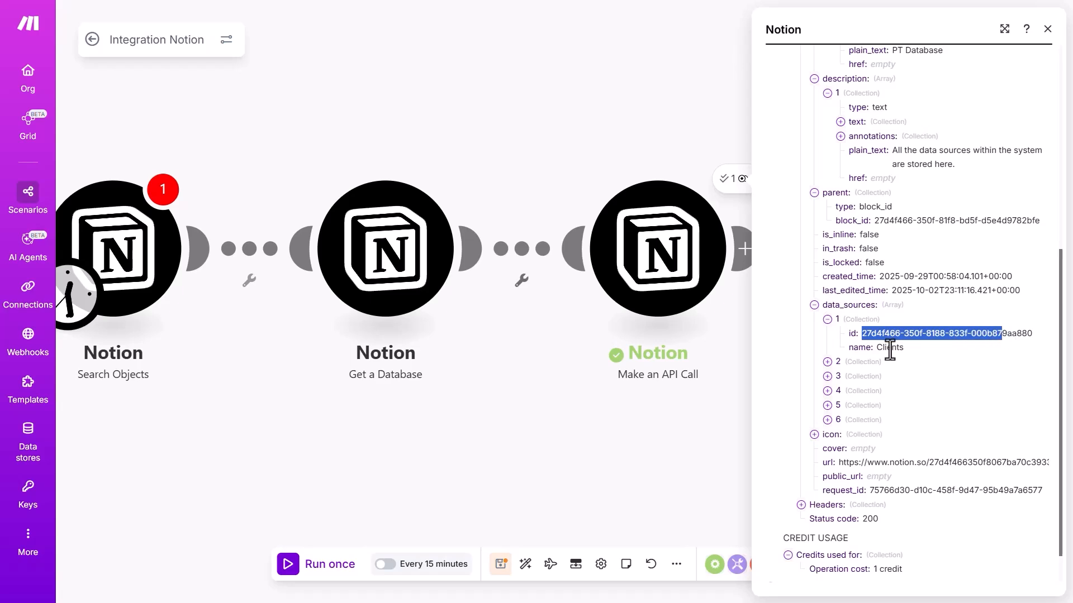
click(893, 348)
click(862, 364)
drag(879, 389, 900, 390)
scroll(894, 363, down, 2)
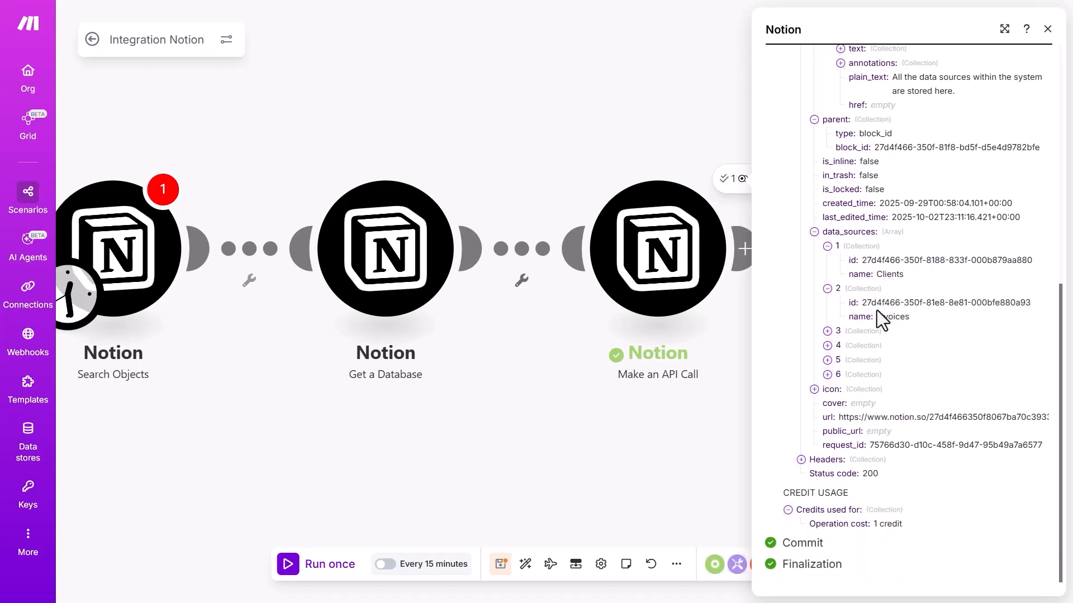
Expand data sources 3 through 6, ending with Training Adaptations
click(872, 333)
click(875, 374)
click(869, 417)
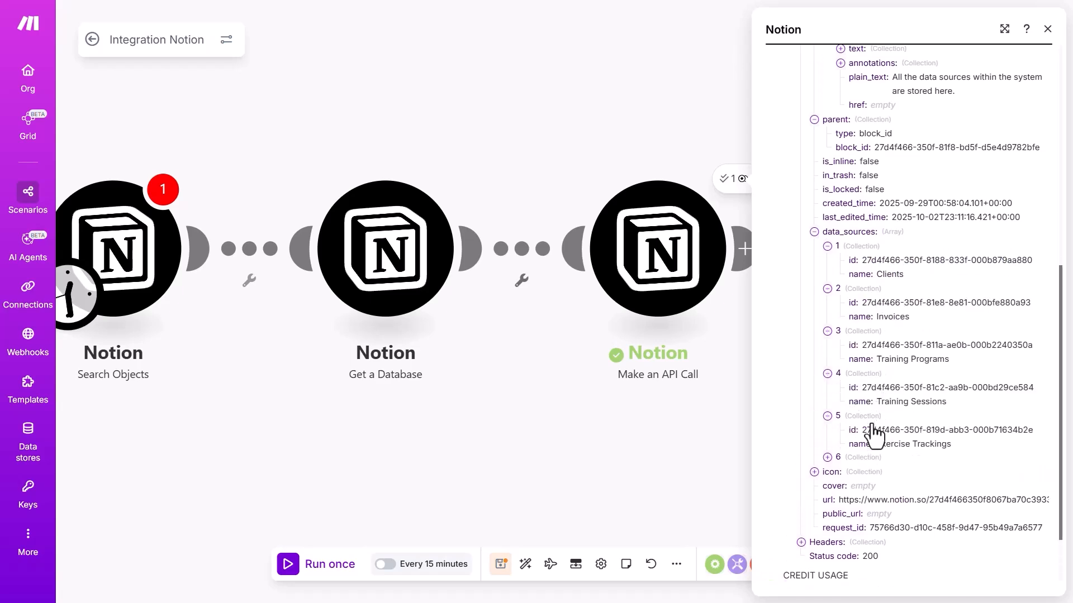
click(870, 459)
scroll(905, 447, down, 1)
scroll(923, 428, down, 2)
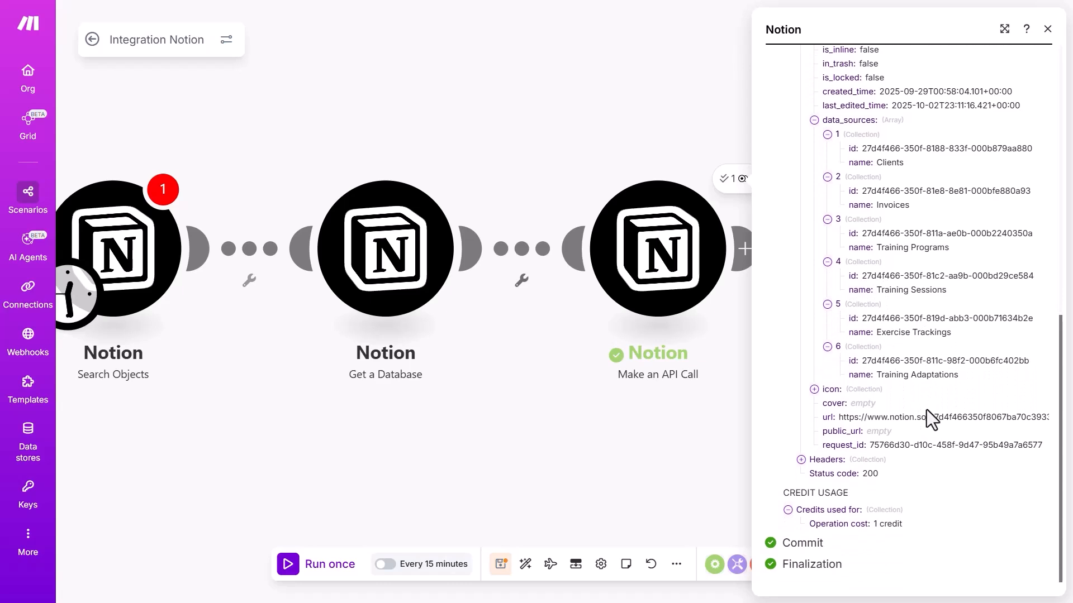
Check the icon details and database url, then close the run output and module list
click(860, 389)
scroll(919, 420, down, 1)
drag(844, 418, 887, 416)
click(886, 416)
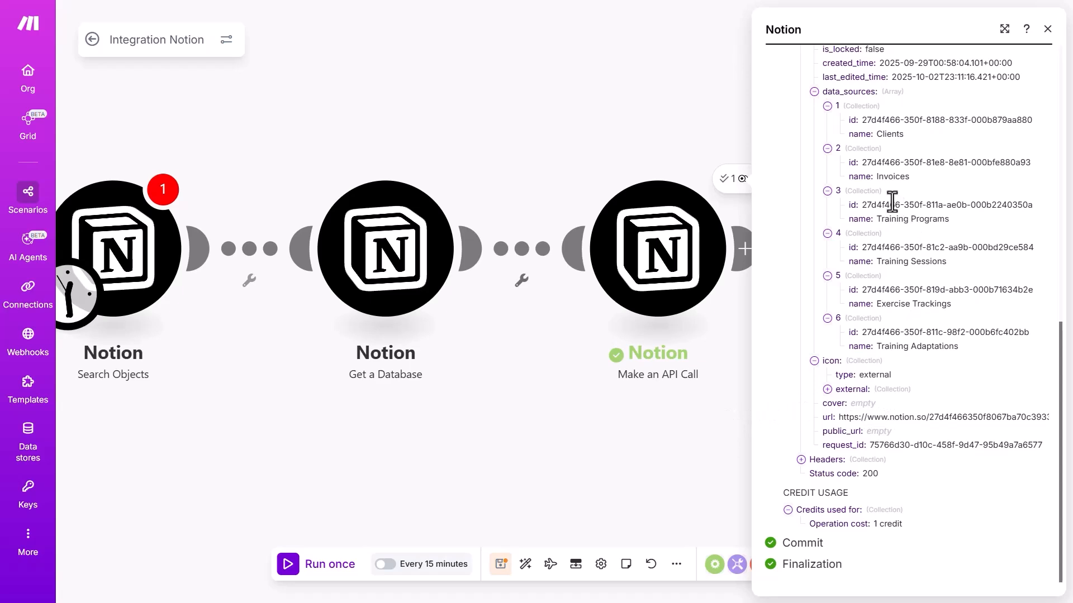
click(621, 453)
scroll(707, 340, down, 2)
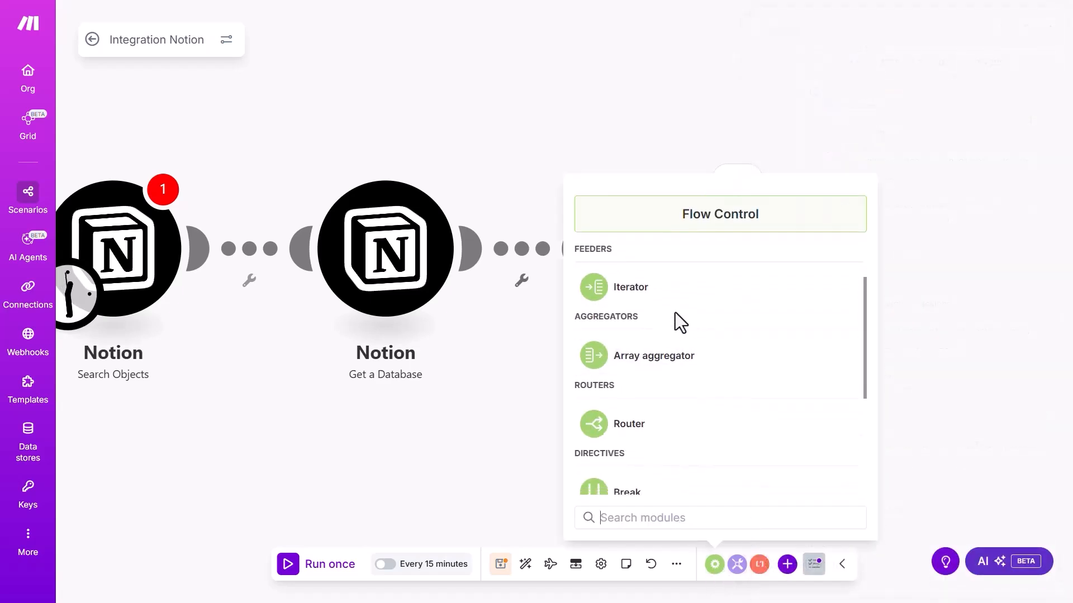
click(415, 493)
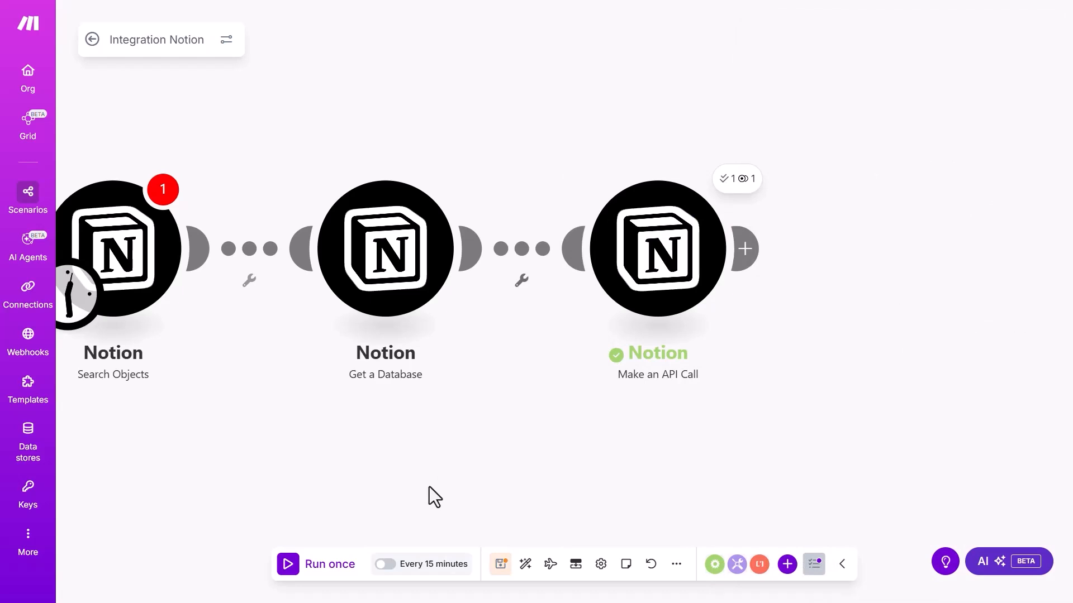